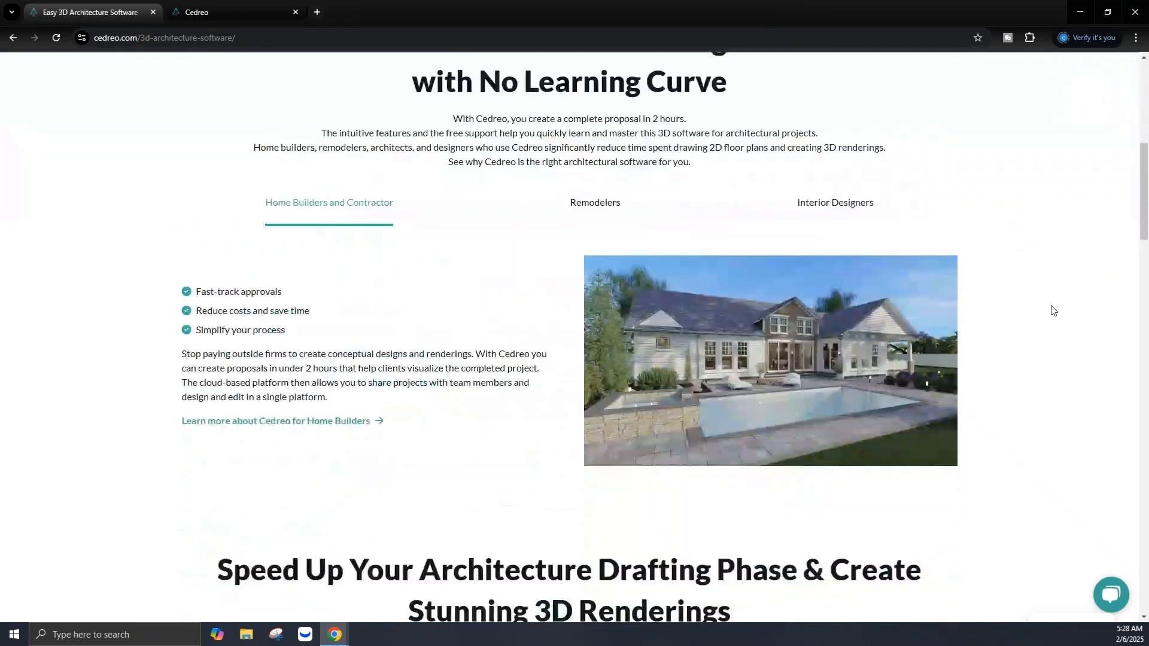
# Look through the 3D architecture software page's sections on user types, faster drafting, 3D renderings and time savings.
pyautogui.scroll(-5, 1053, 310)
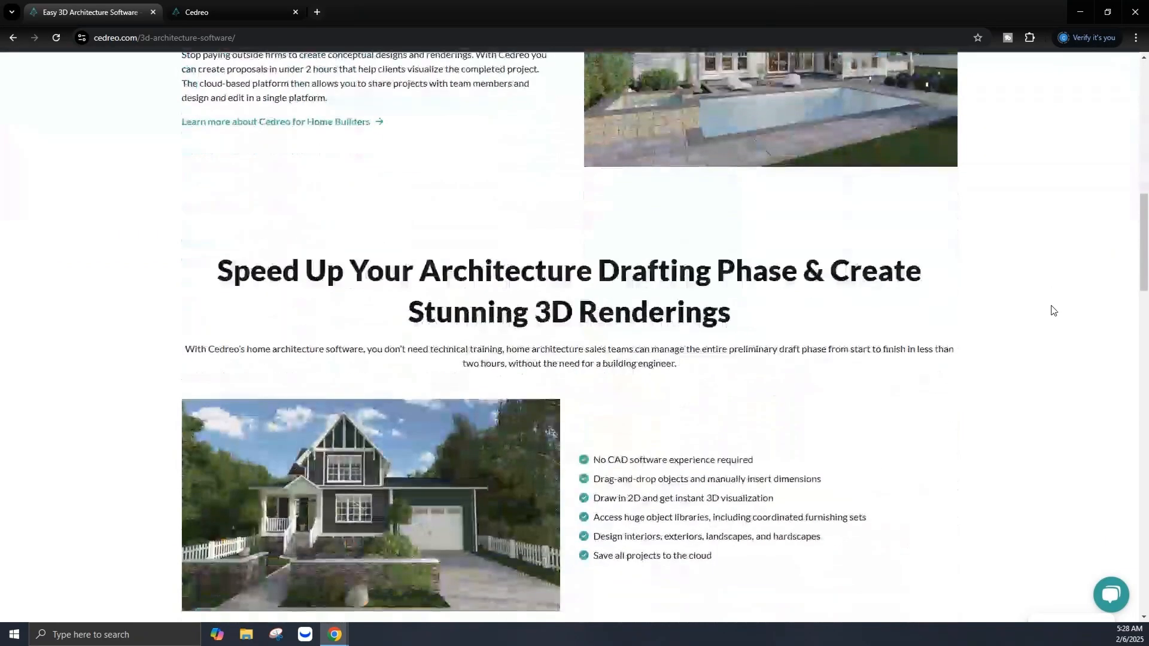
pyautogui.scroll(-5, 1051, 309)
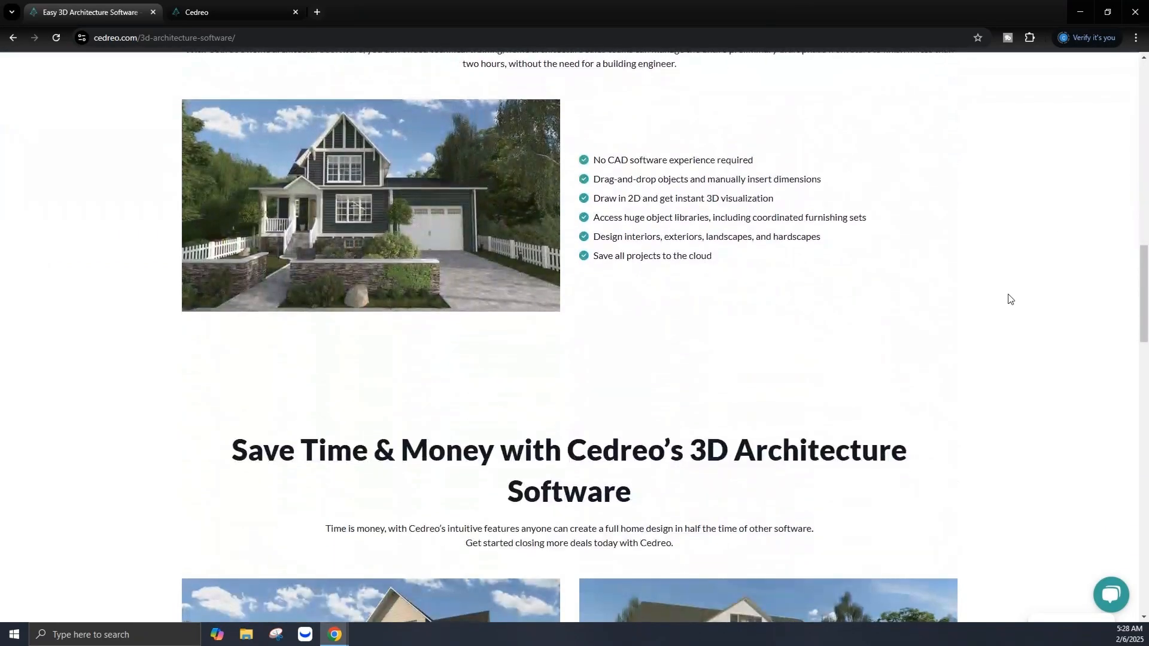
pyautogui.scroll(-4, 1009, 299)
pyautogui.scroll(-2, 1009, 298)
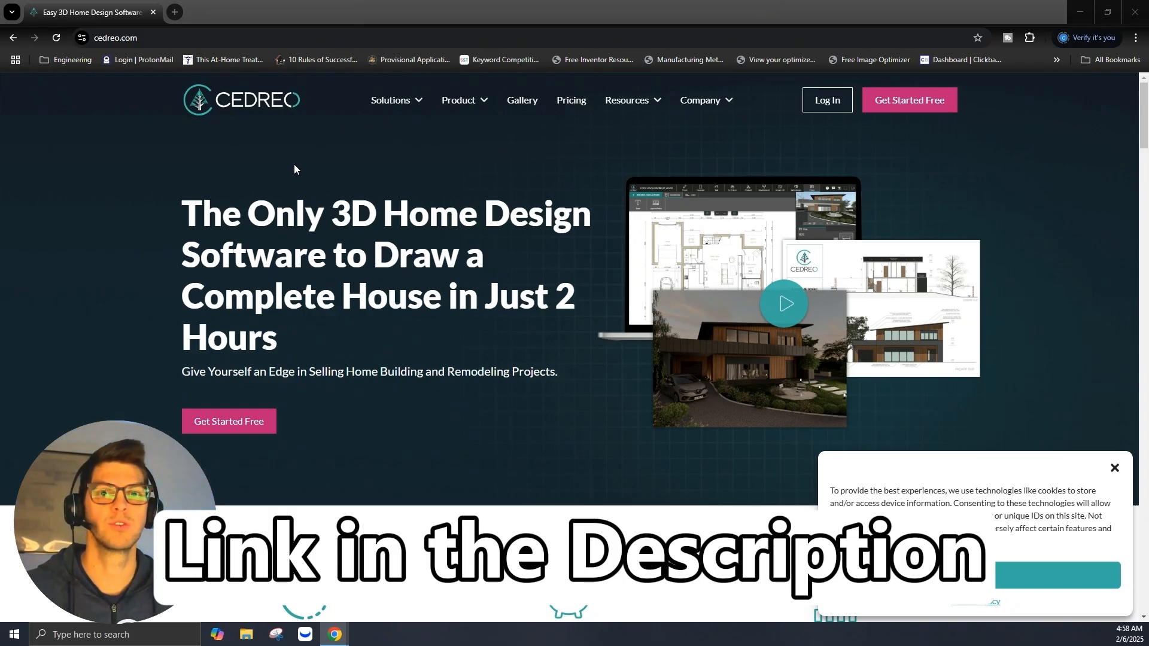
# Open the free account sign-up page from the Cedreo home page and dismiss the cookie notice.
pyautogui.click(900, 107)
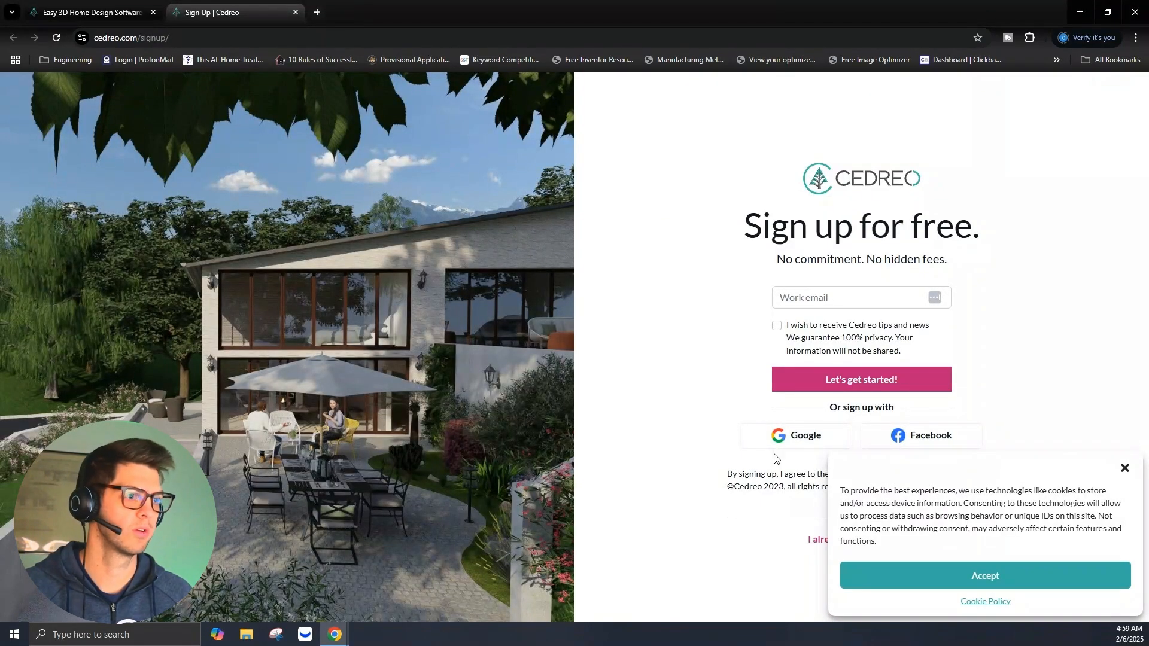
pyautogui.click(1124, 467)
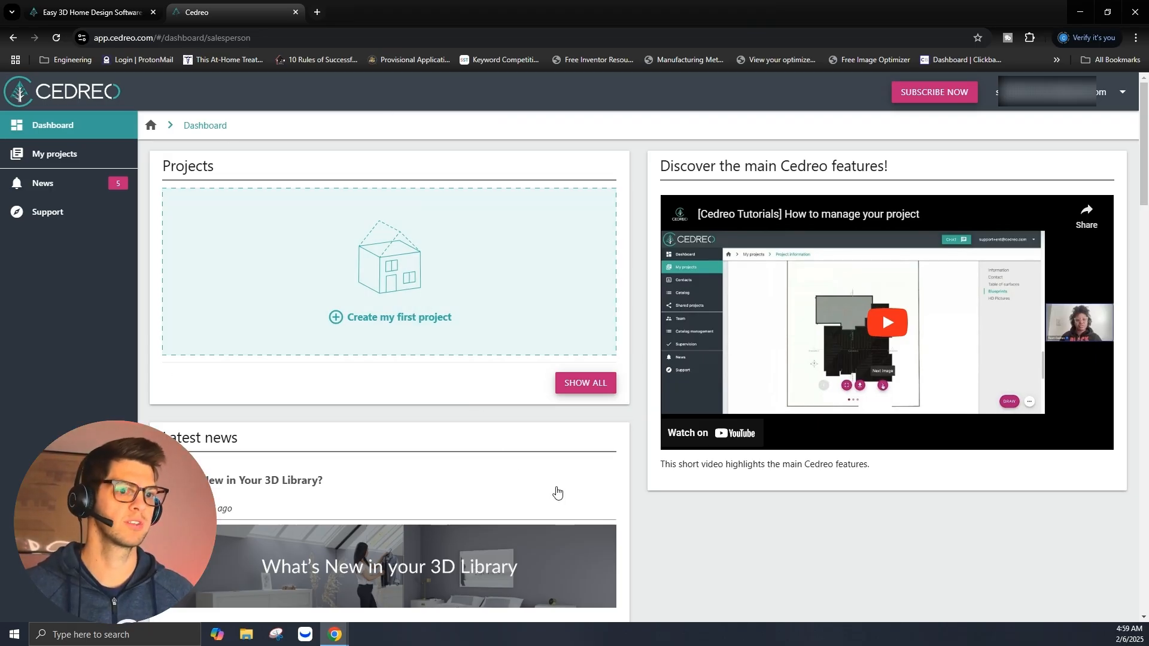
# Read through the latest news about new 3D library items on the dashboard.
pyautogui.scroll(-3, 554, 492)
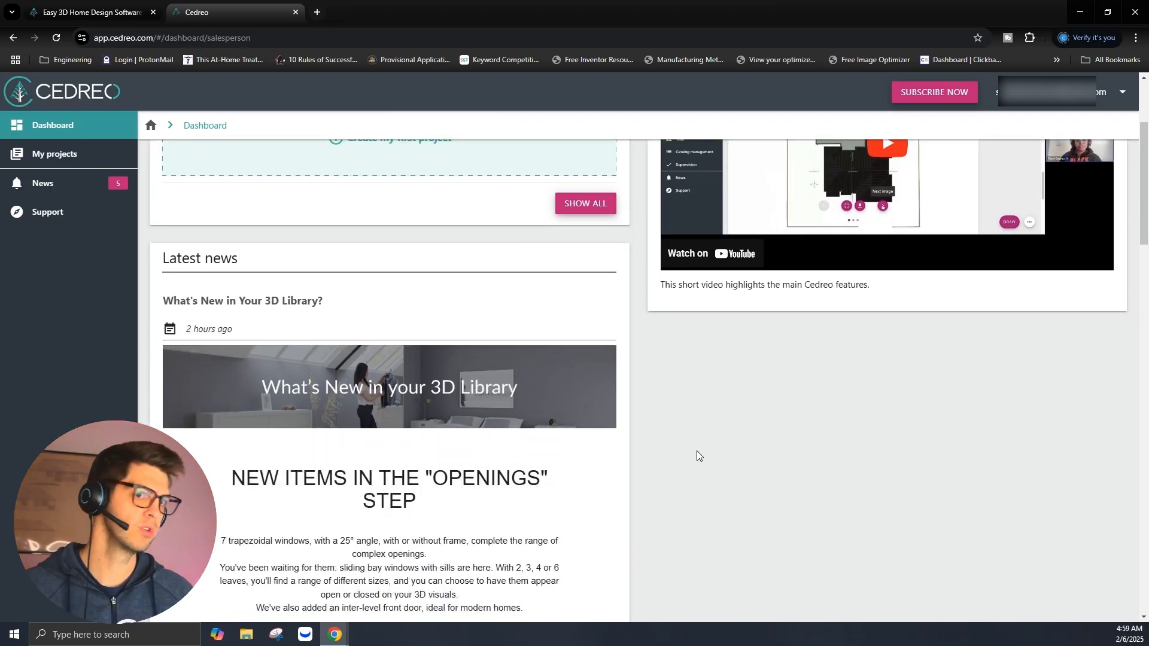
pyautogui.scroll(-3, 696, 451)
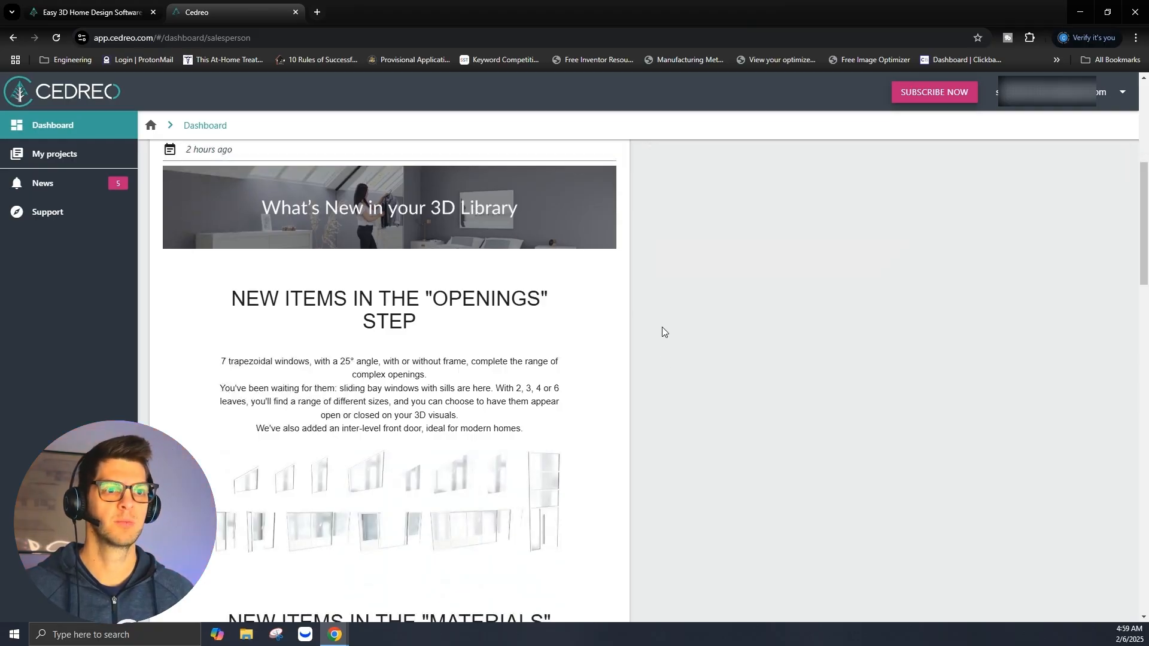
pyautogui.scroll(-12, 662, 331)
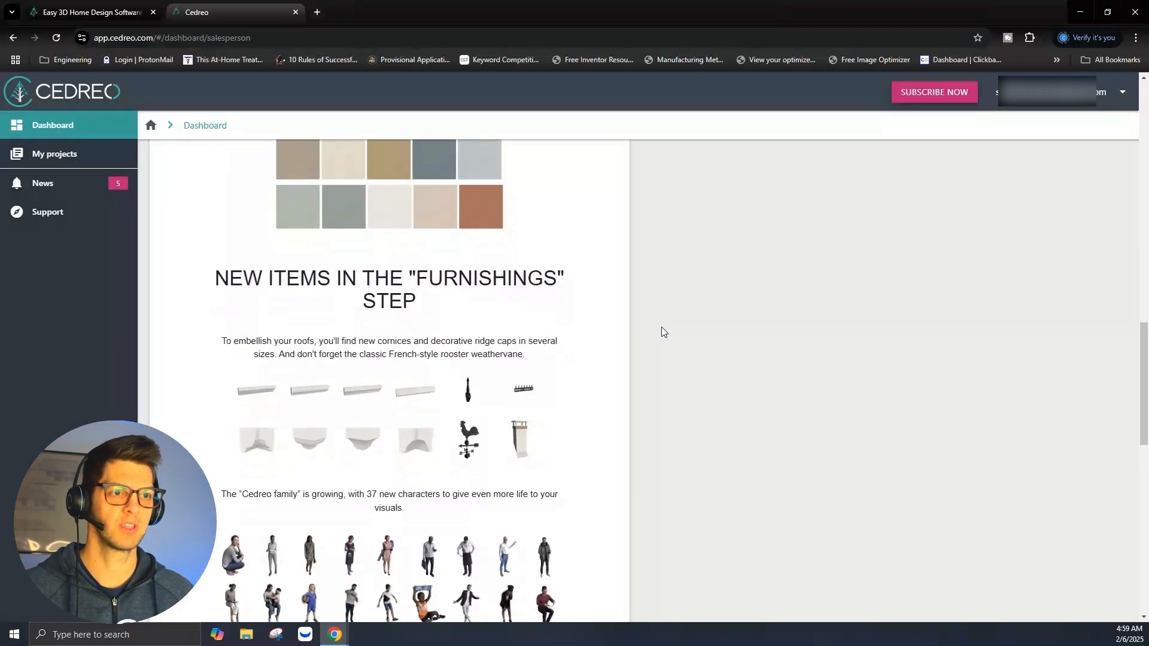
pyautogui.scroll(-3, 661, 331)
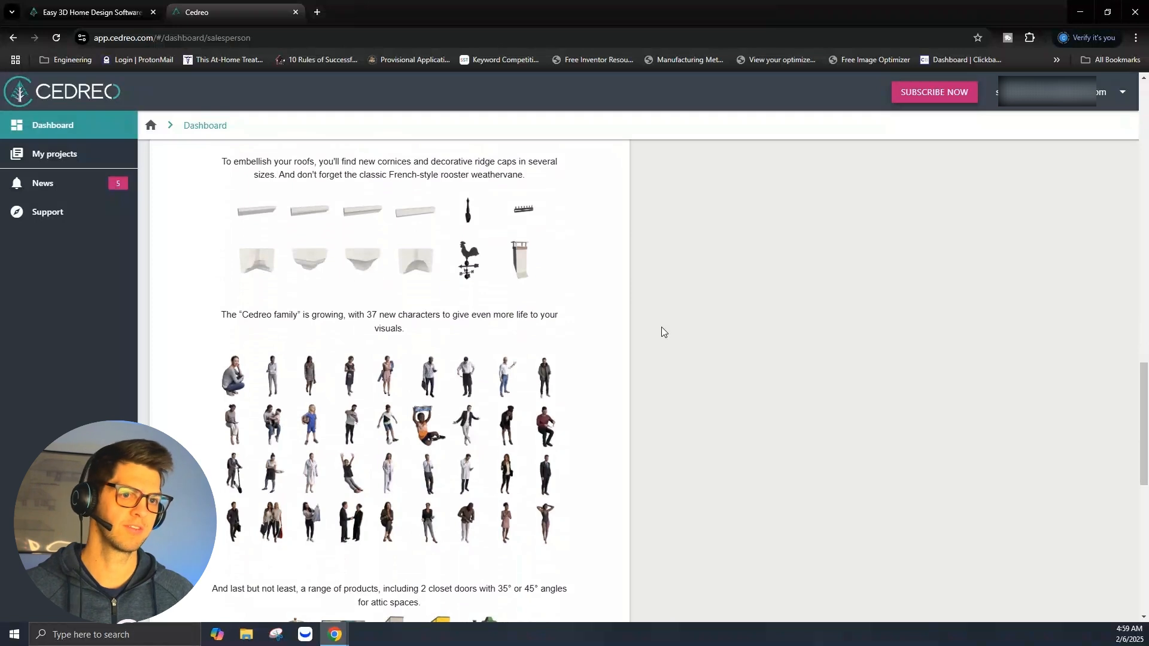
pyautogui.click(641, 323)
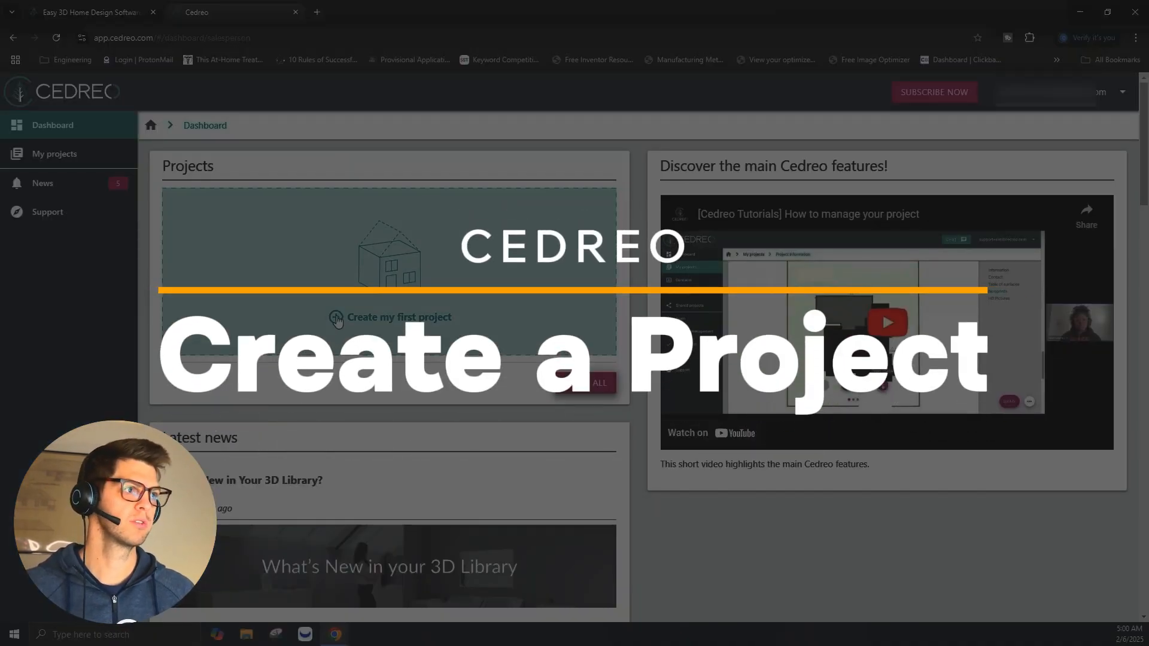
# Create a first project named "My First Project" with Imperial measurement units.
pyautogui.click(337, 318)
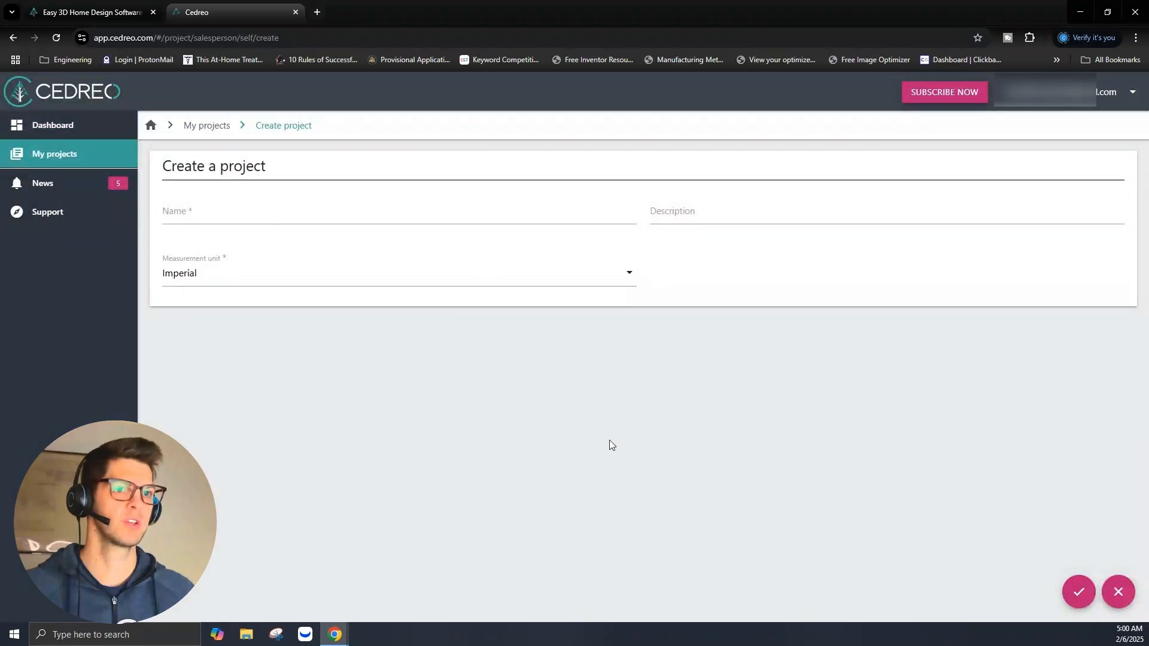
pyautogui.click(191, 216)
pyautogui.write('My First Project')
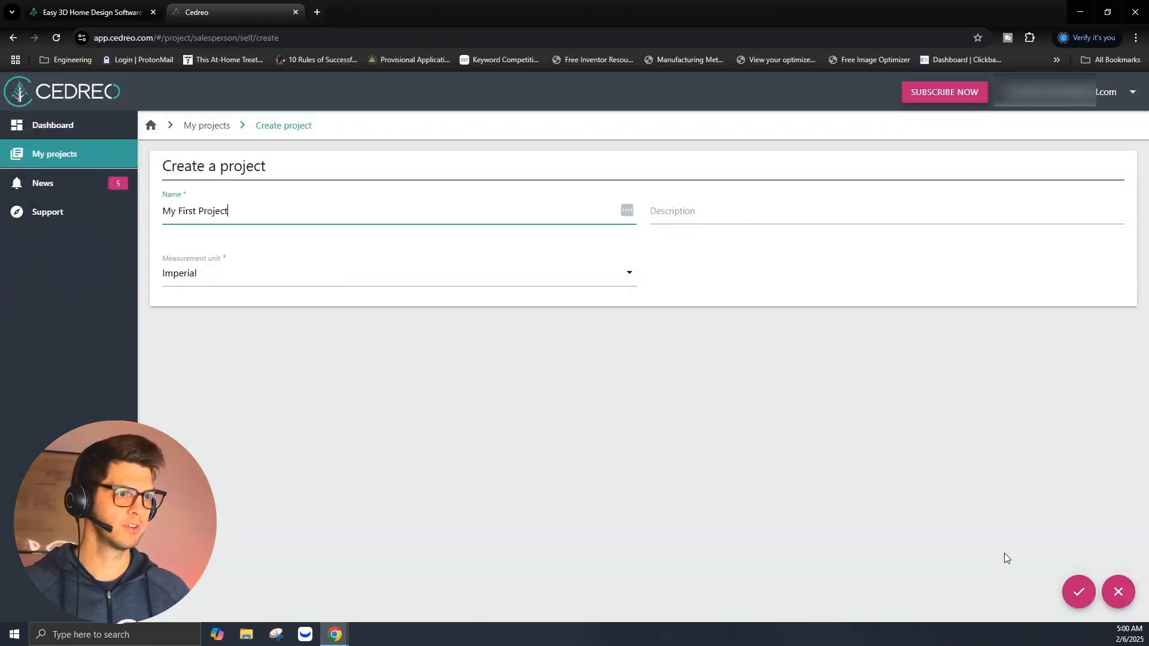
pyautogui.click(1077, 592)
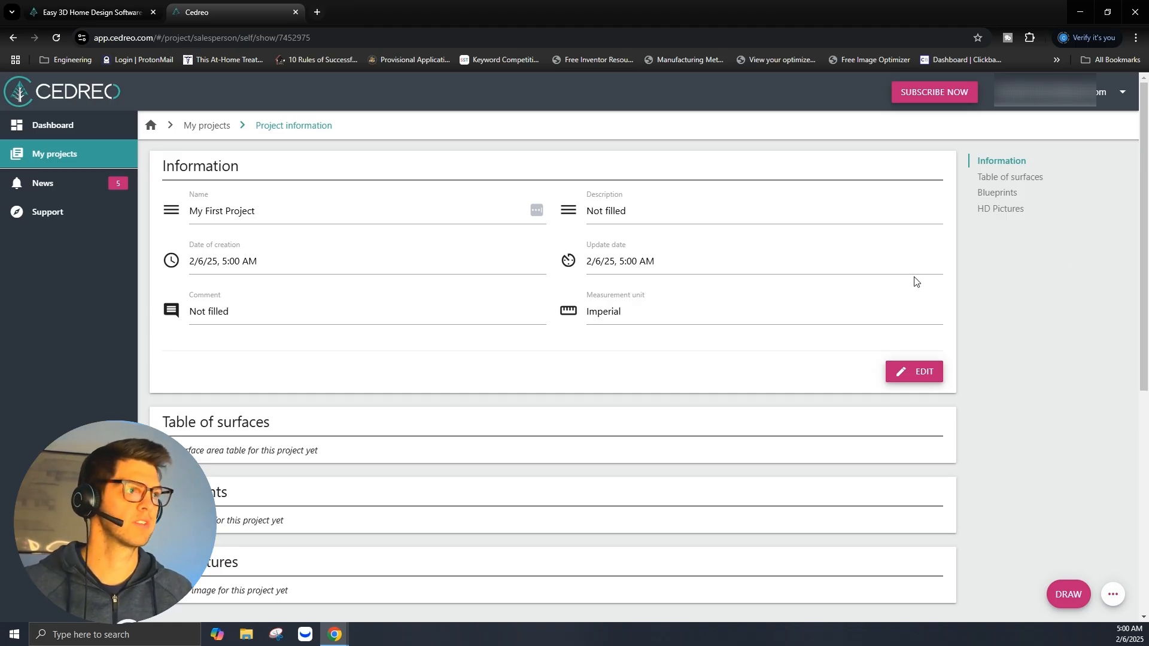
# Review the new project's information page and open the project for drawing.
pyautogui.scroll(-2, 626, 423)
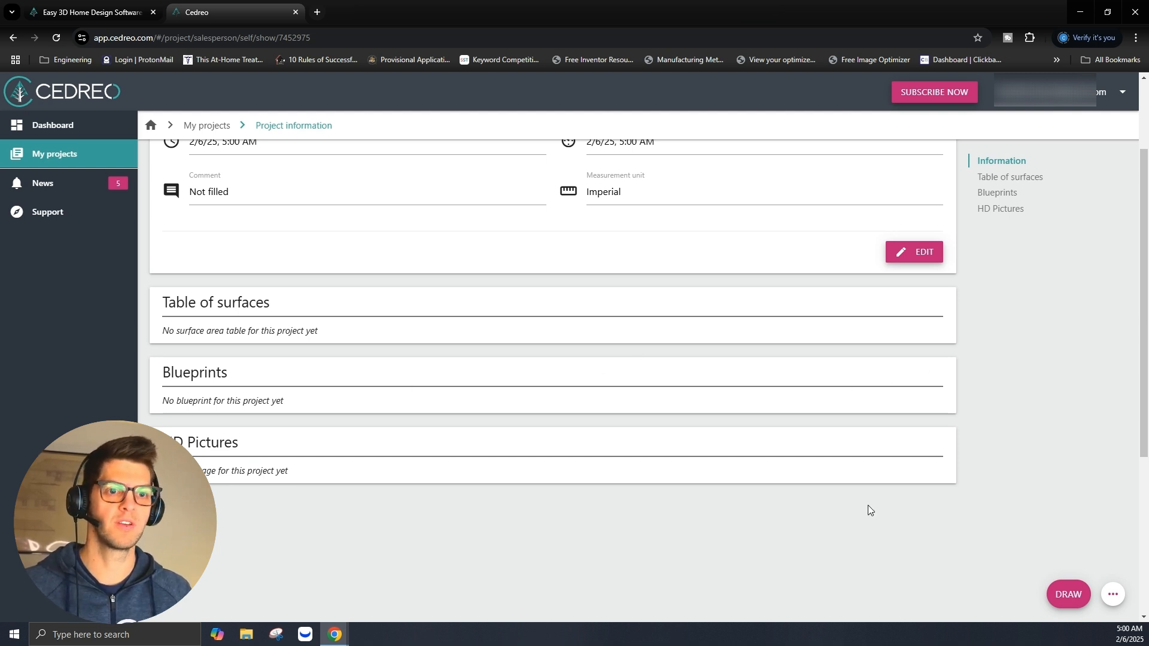
pyautogui.scroll(2, 985, 417)
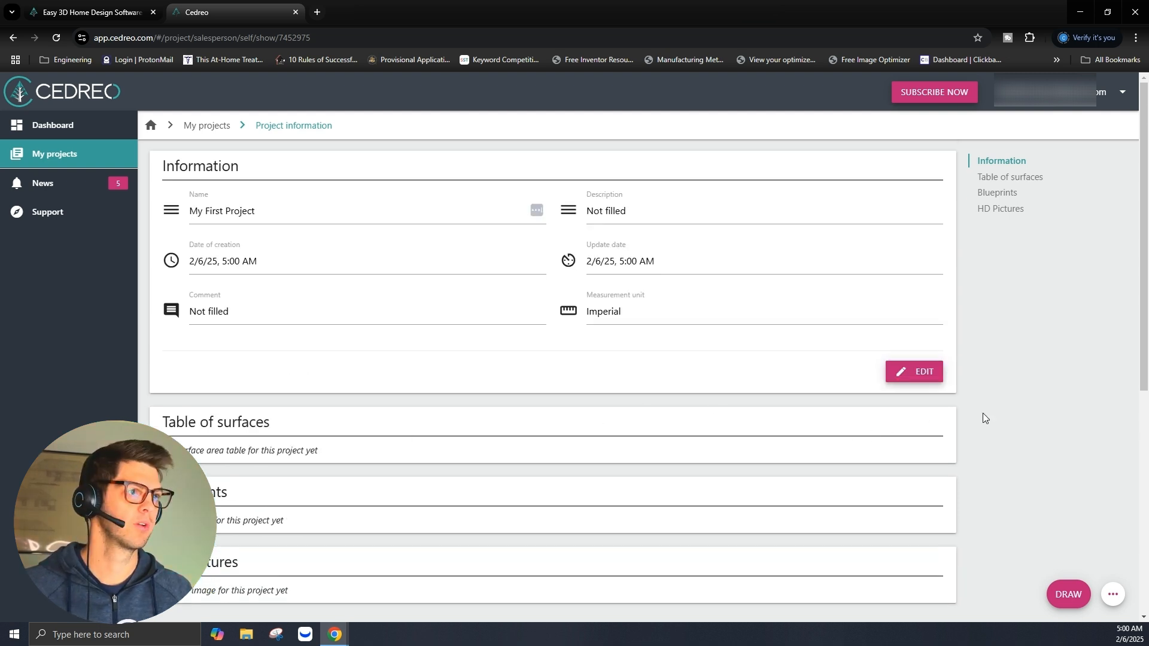
pyautogui.click(1069, 595)
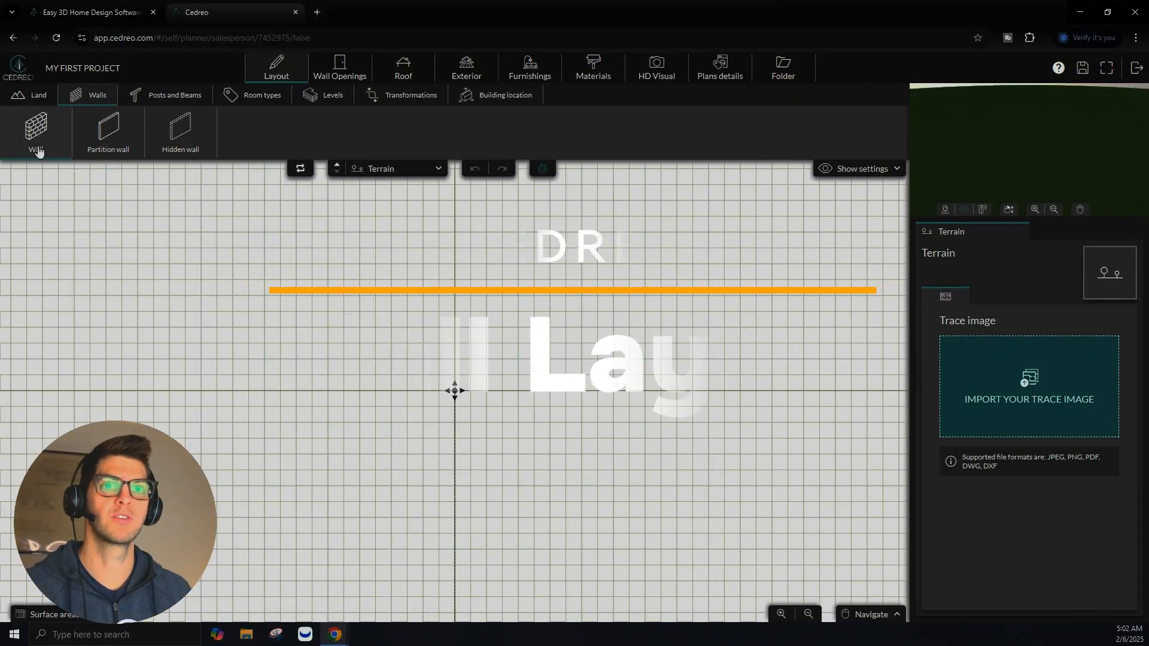
# Draw a closed rectangle of 8" exterior walls around the origin on the ground floor, about 21 ft by 16 ft overall.
pyautogui.click(36, 128)
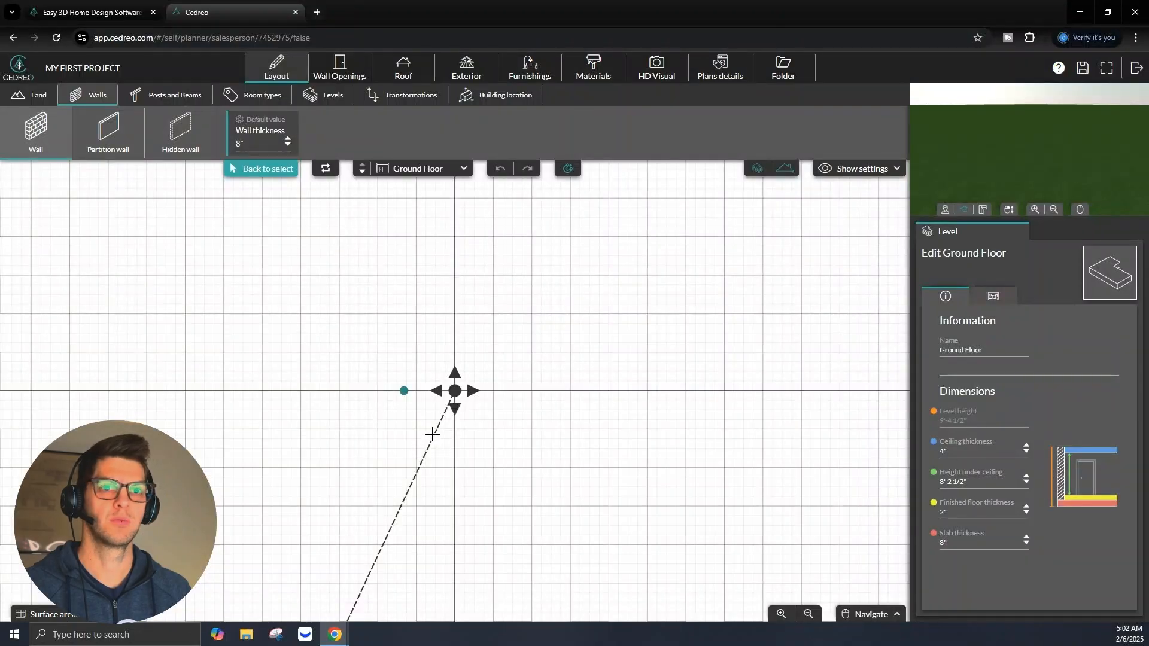
pyautogui.click(260, 237)
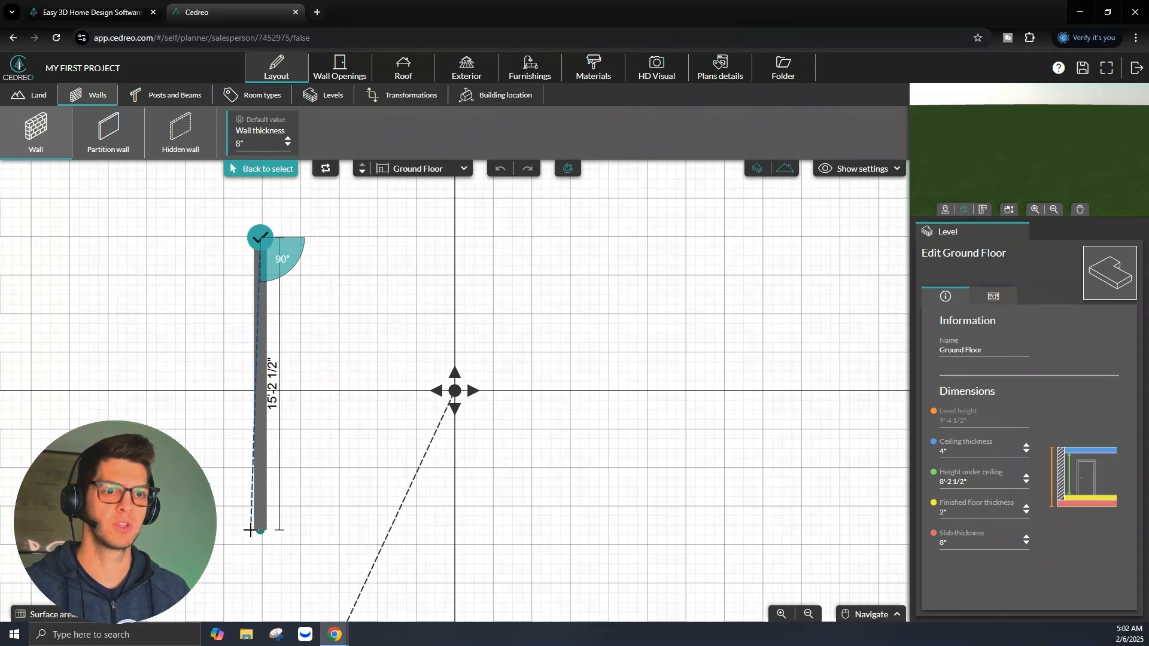
pyautogui.click(251, 530)
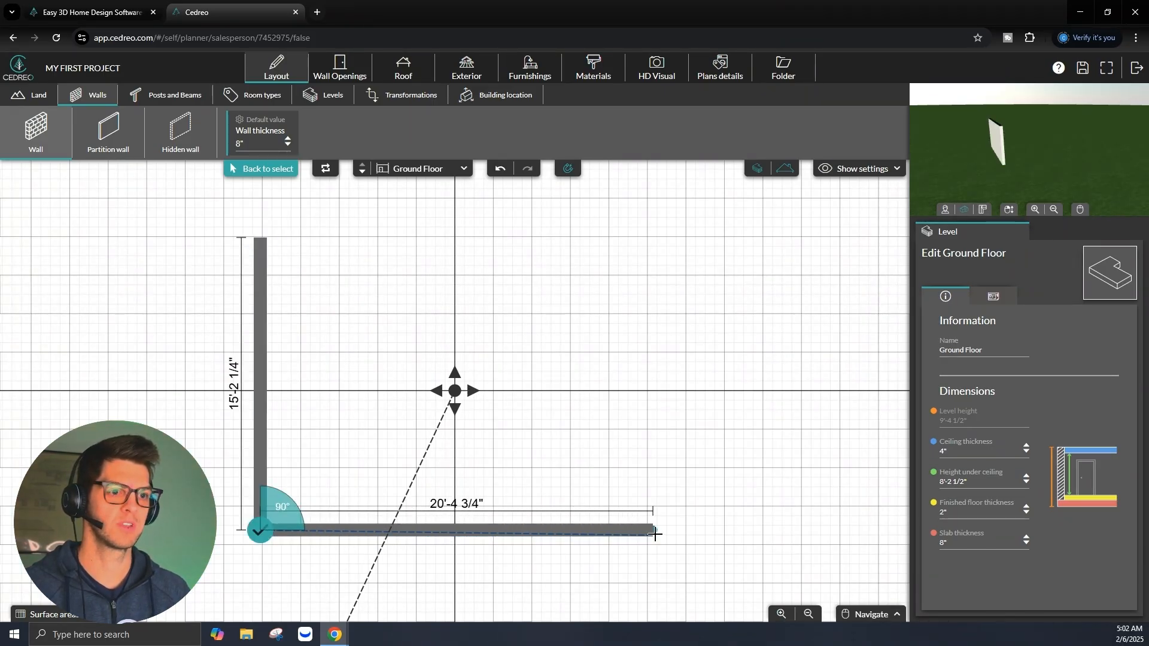
pyautogui.click(654, 532)
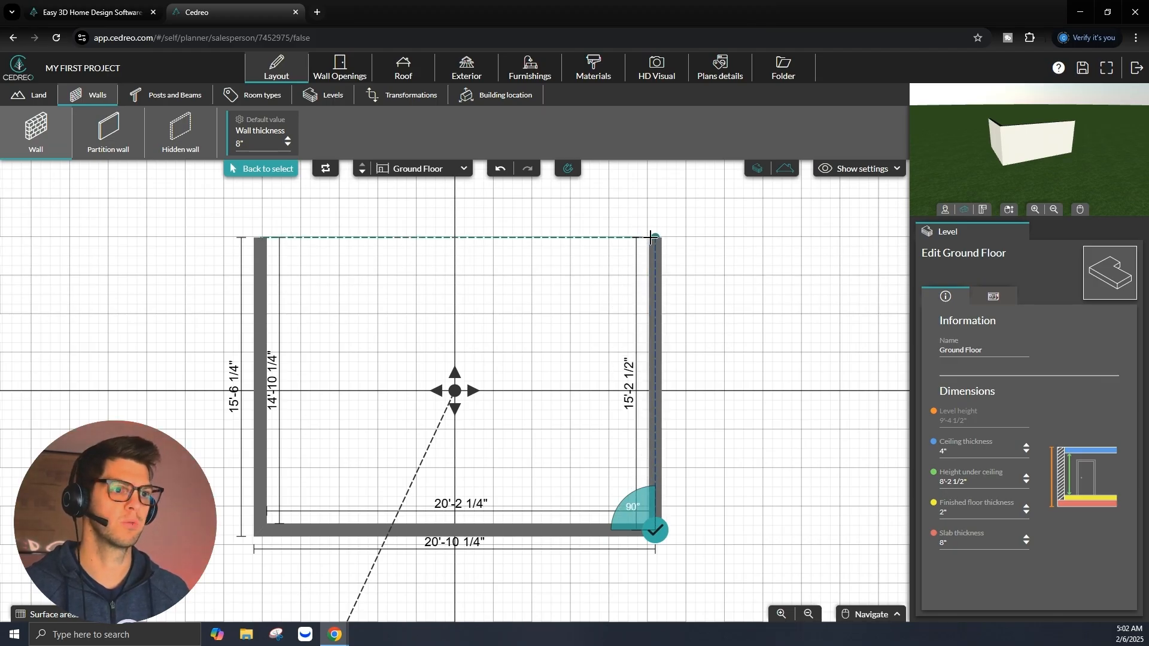
pyautogui.click(652, 237)
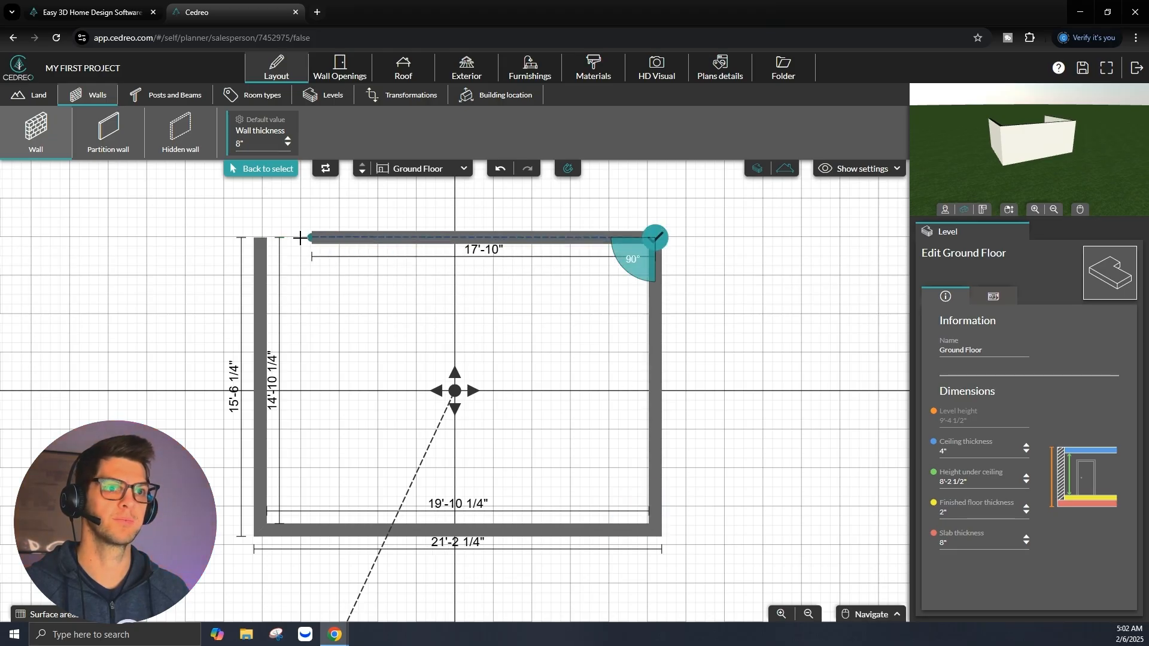
pyautogui.click(261, 238)
pyautogui.click(261, 239)
pyautogui.click(261, 236)
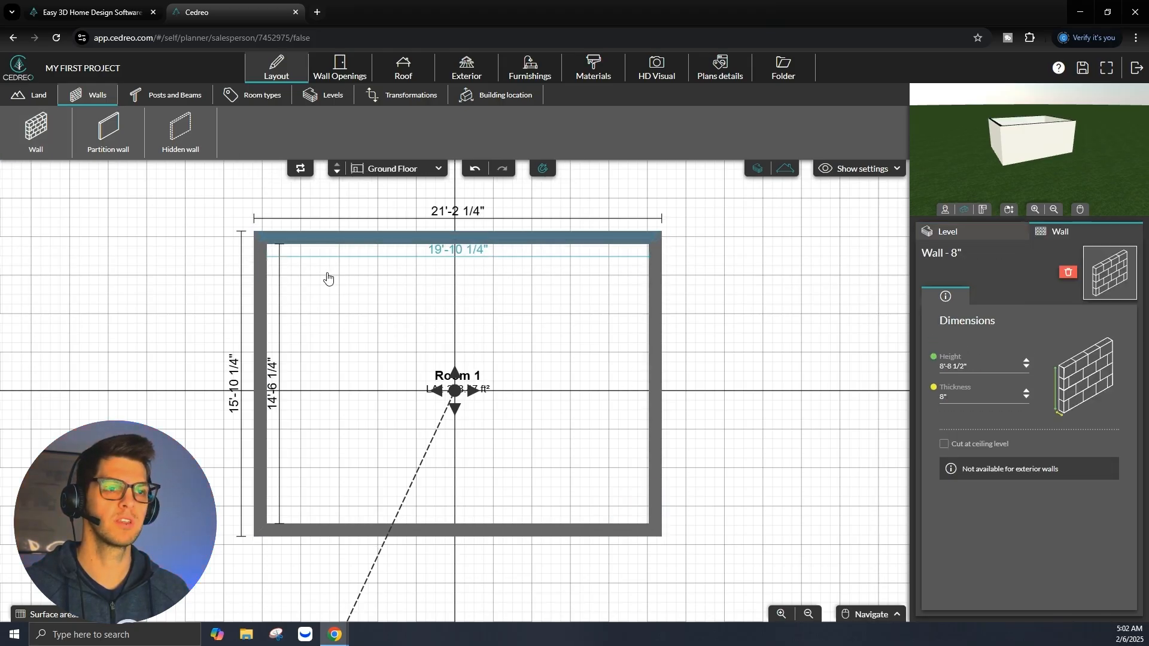
# Set the building's overall exterior width to 22'-0" by moving the east wall outward.
pyautogui.scroll(-2, 496, 292)
pyautogui.scroll(-1, 494, 290)
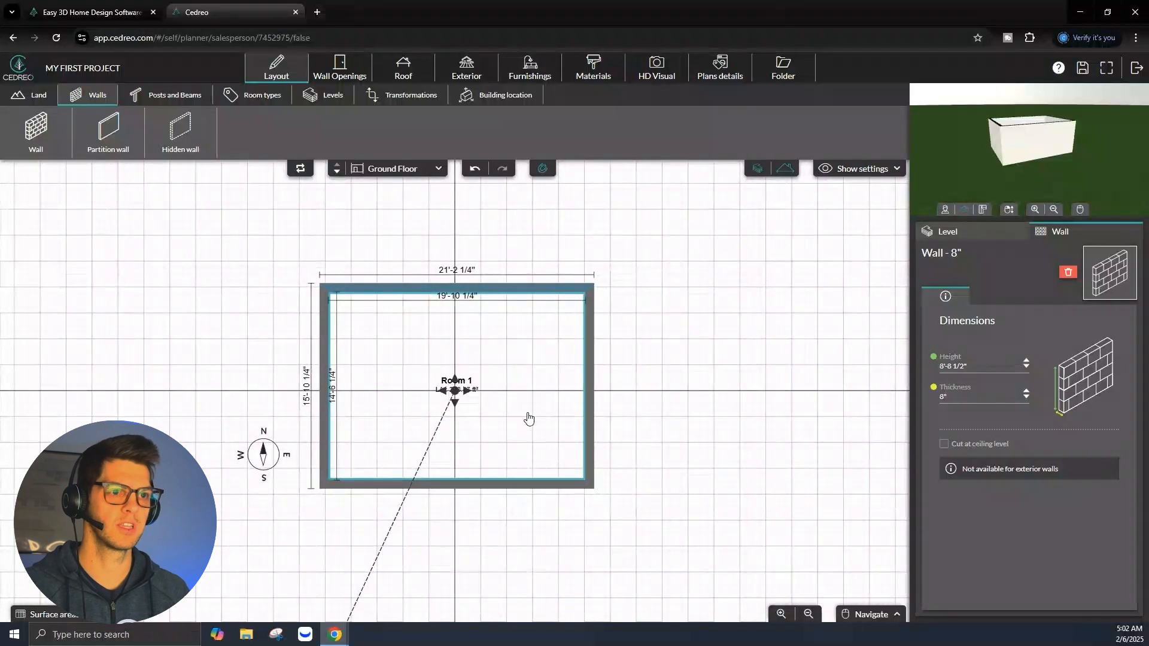
pyautogui.scroll(-2, 526, 415)
pyautogui.scroll(1, 491, 250)
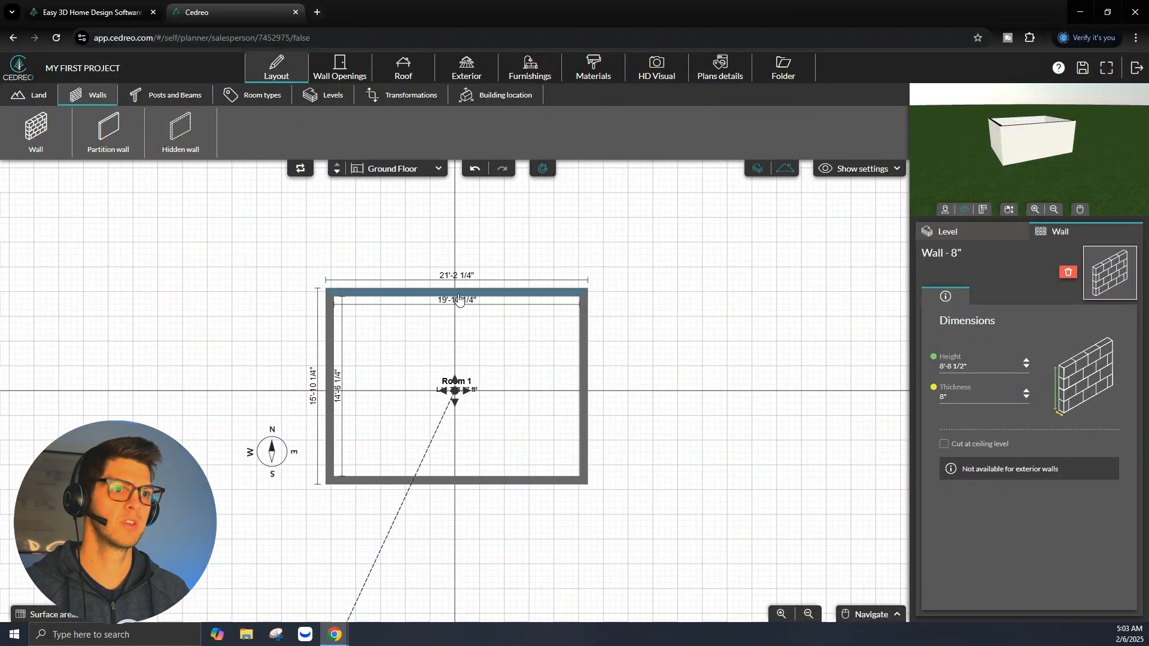
pyautogui.click(580, 343)
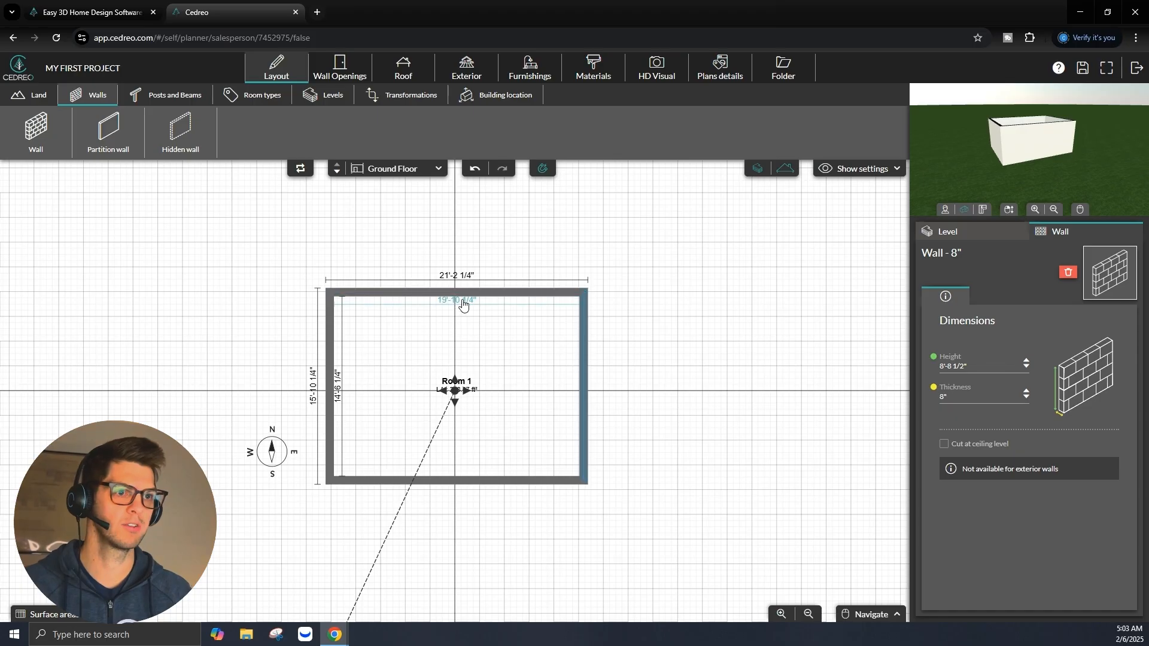
pyautogui.click(457, 278)
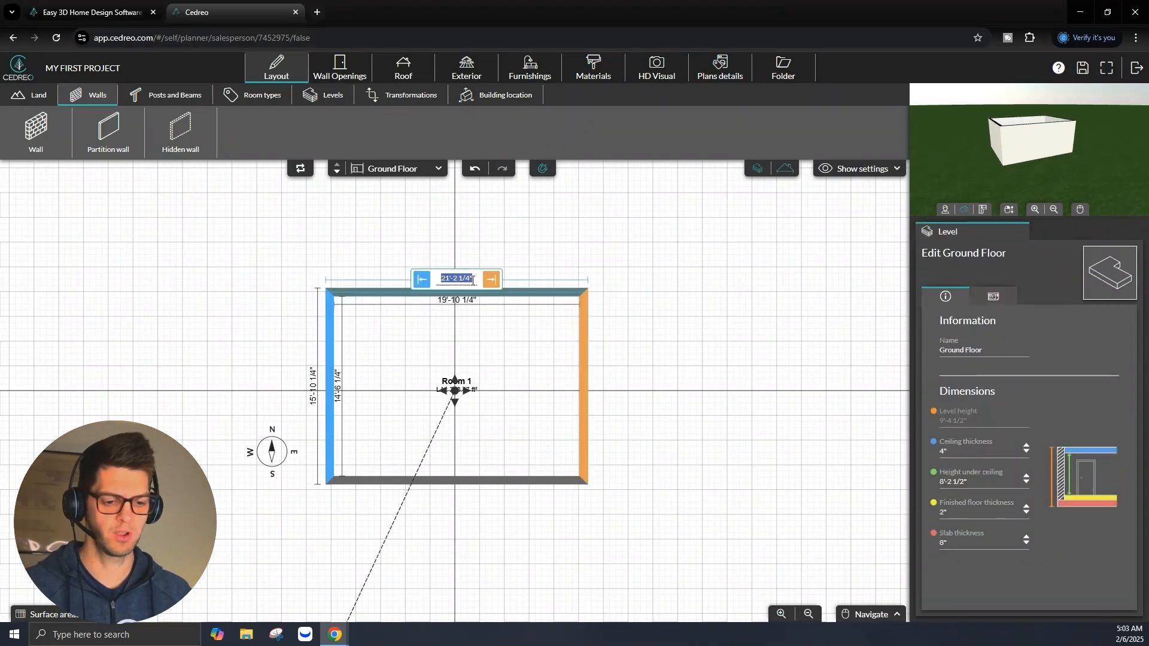
pyautogui.moveTo(586, 392); pyautogui.dragTo(592, 392)
pyautogui.click(677, 339)
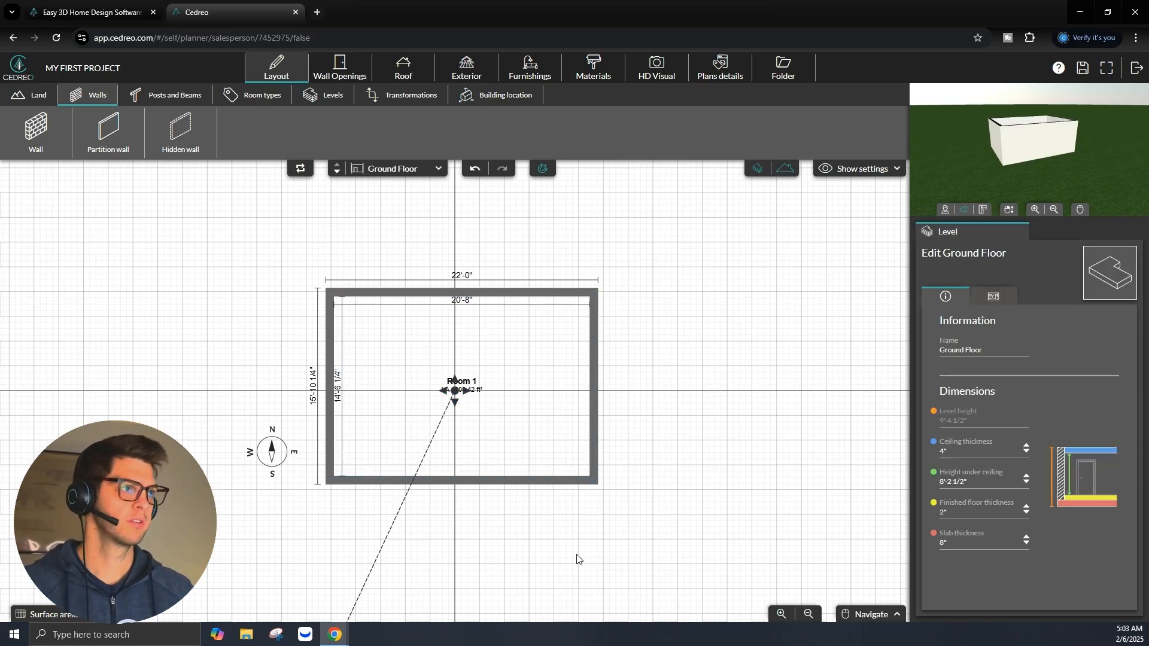
# Enclose a room in the building's northwest corner with 4 1/2" partition walls, about 7'-3" wide and 5'-6" deep.
pyautogui.scroll(-2, 507, 521)
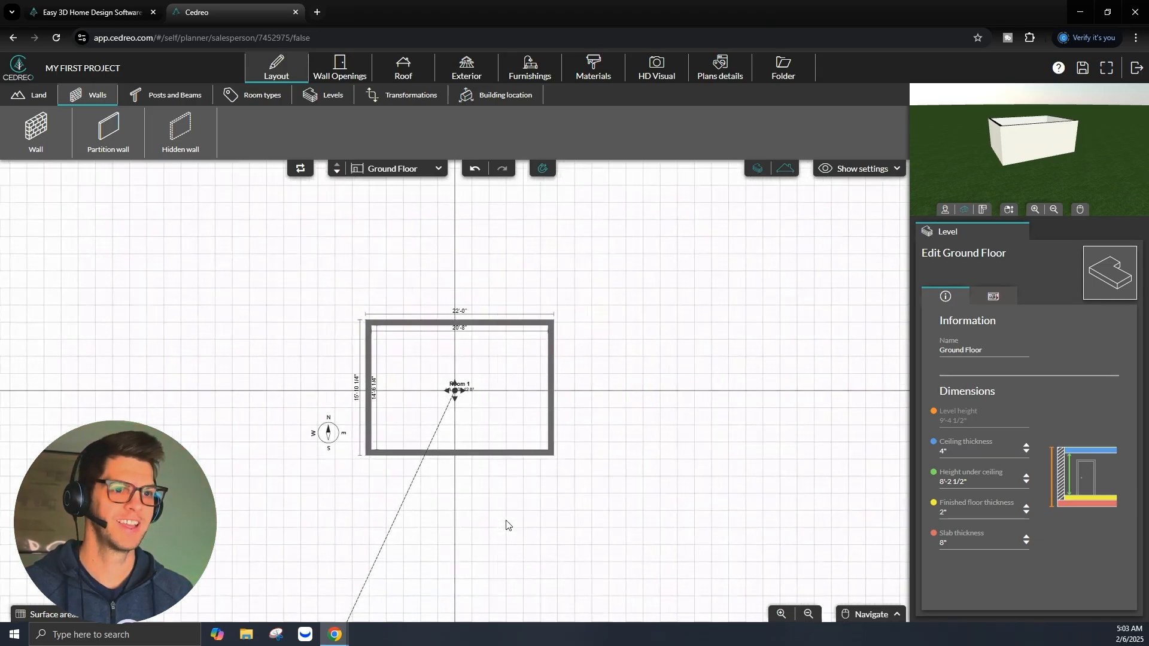
pyautogui.scroll(2, 461, 336)
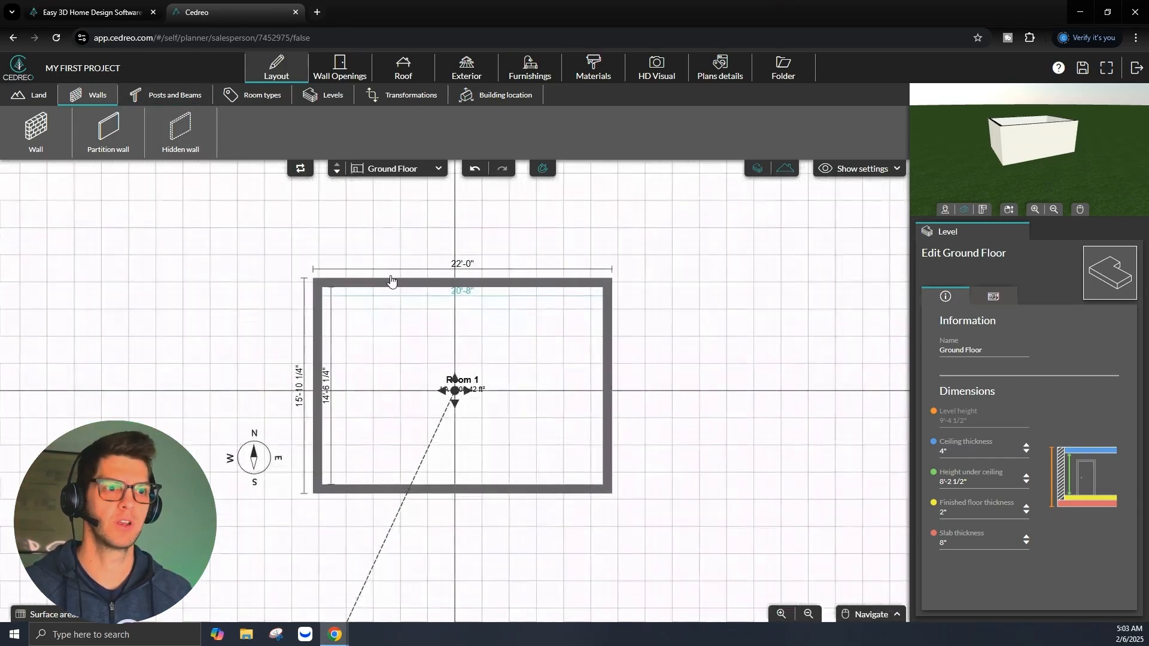
pyautogui.click(94, 139)
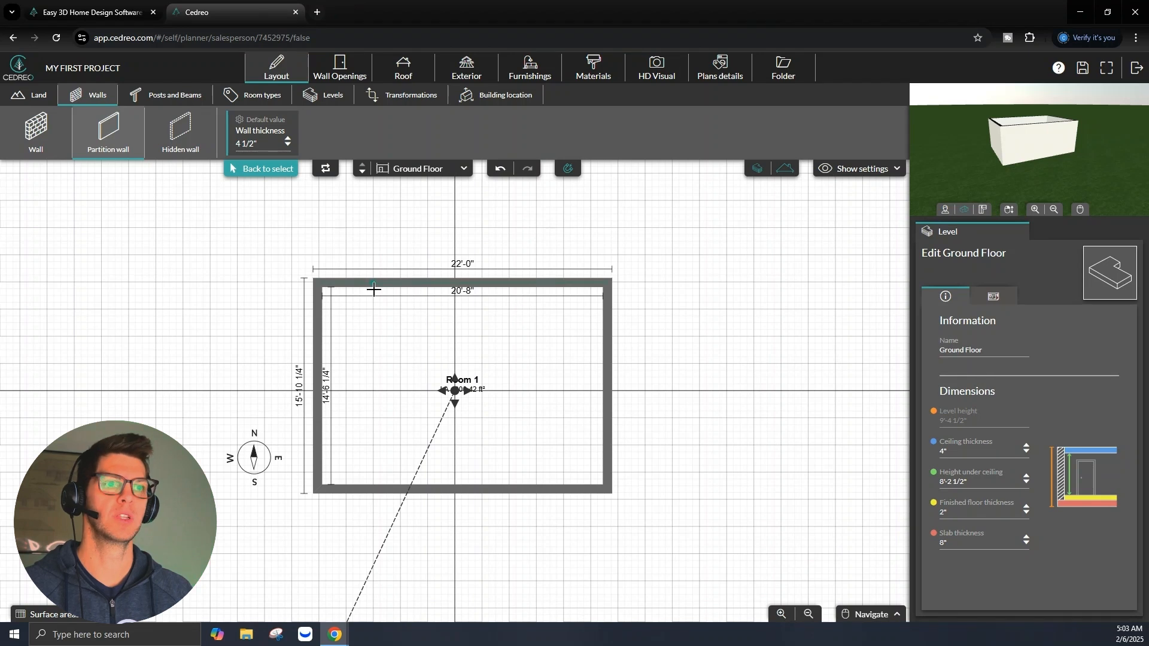
pyautogui.click(418, 286)
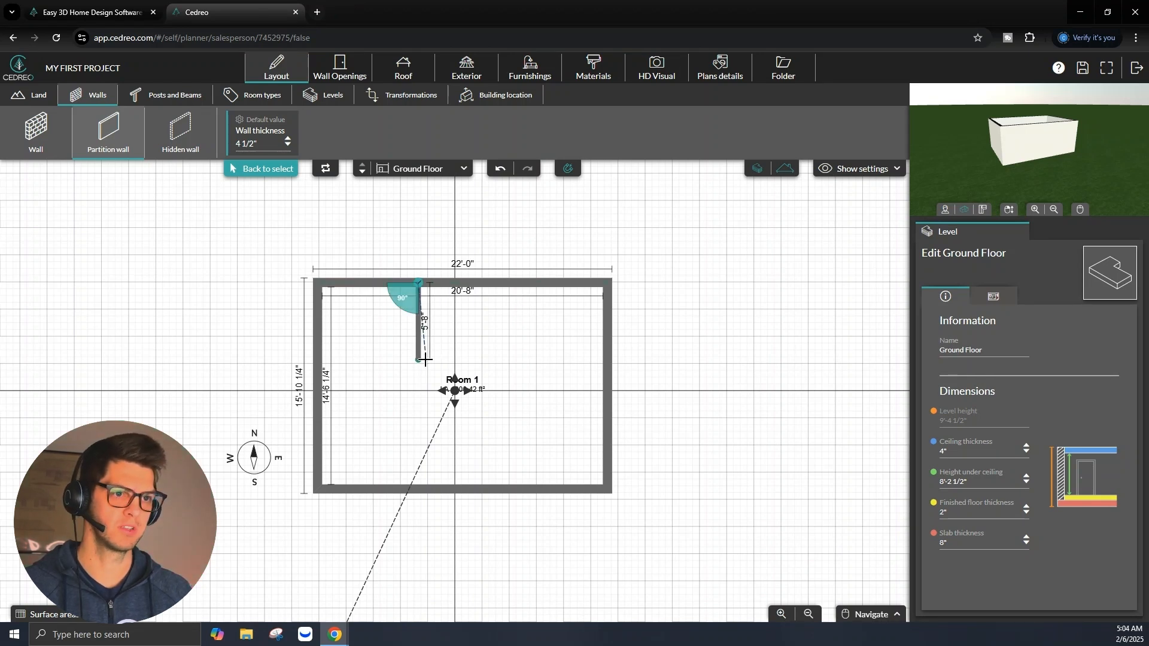
pyautogui.click(419, 359)
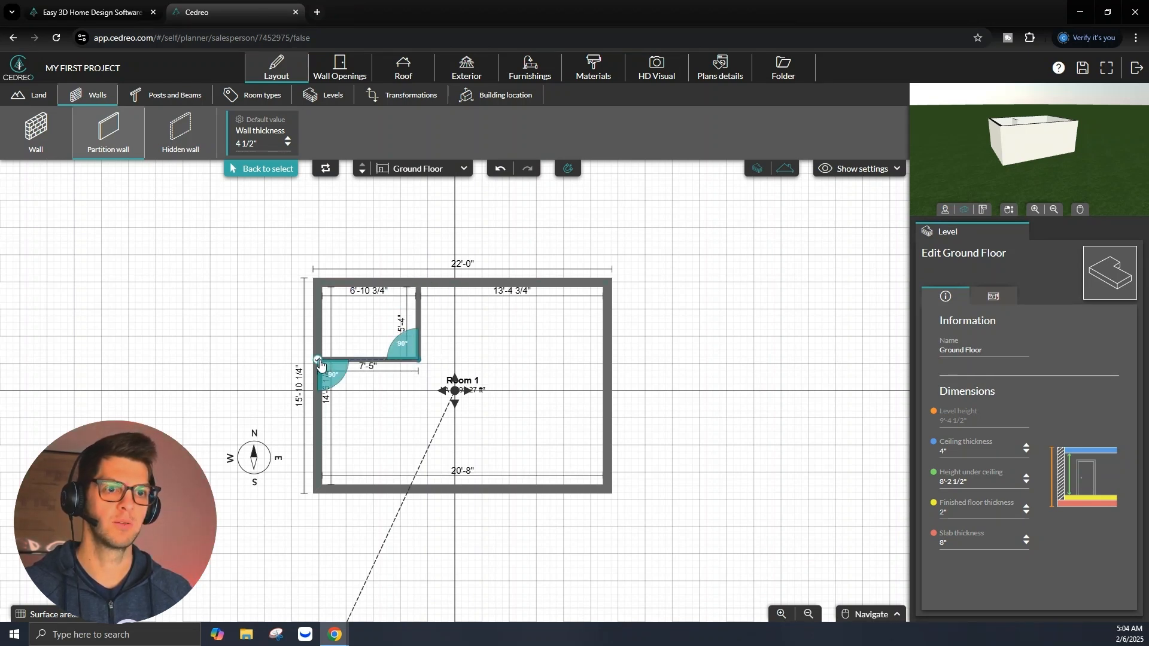
pyautogui.click(322, 361)
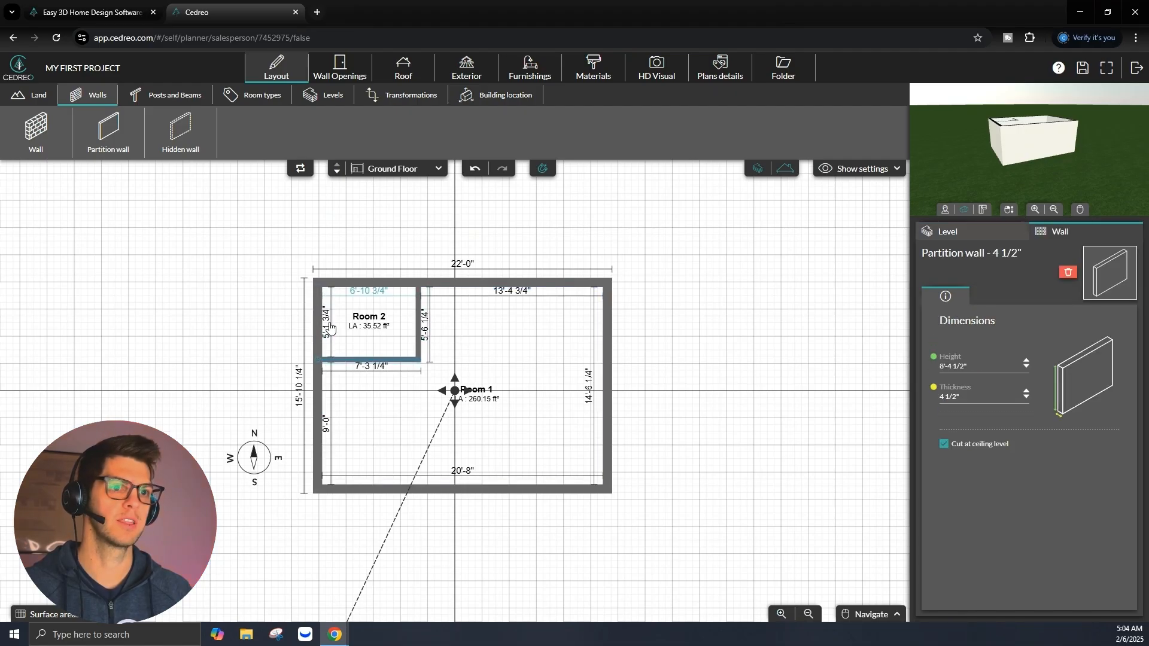
# Rename the small room in the building's northwest corner as "Bedroom 1".
pyautogui.click(369, 323)
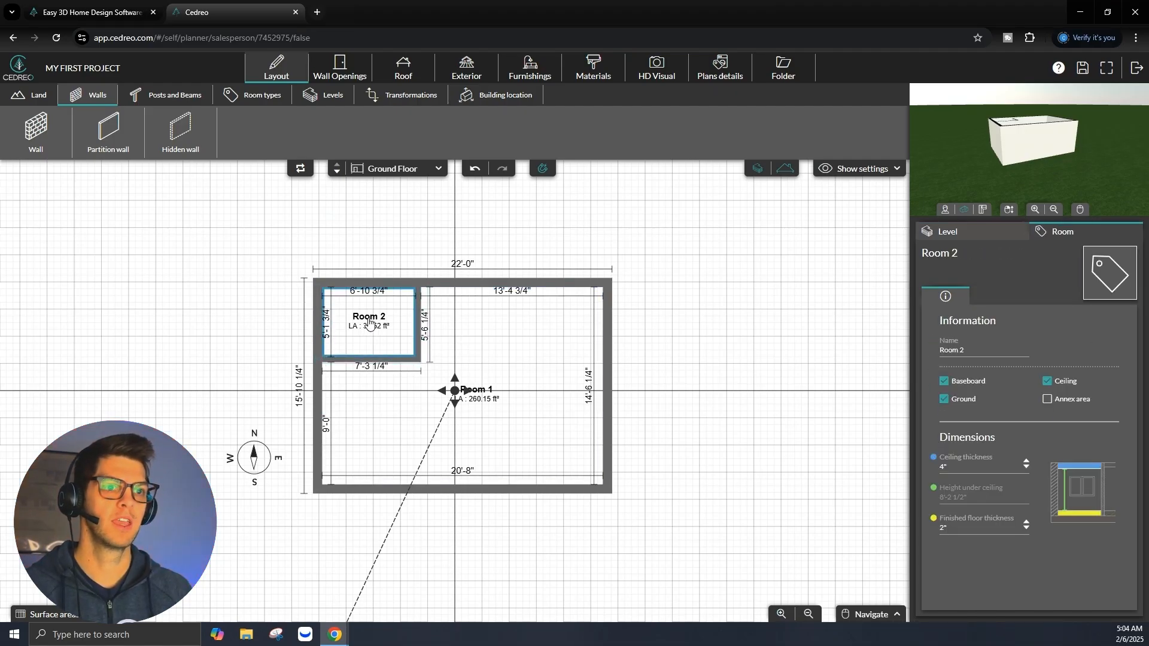
pyautogui.click(932, 352)
pyautogui.write('Bedroom 1')
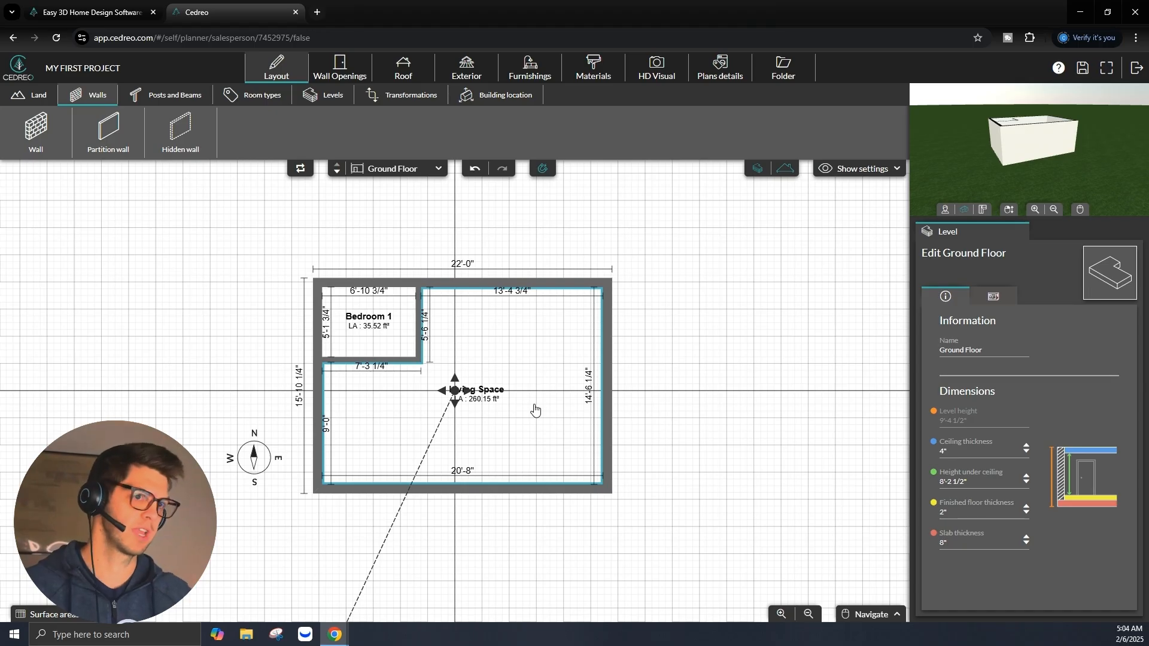
# Set the ground floor's height under ceiling to 10'-0".
pyautogui.scroll(-1, 583, 410)
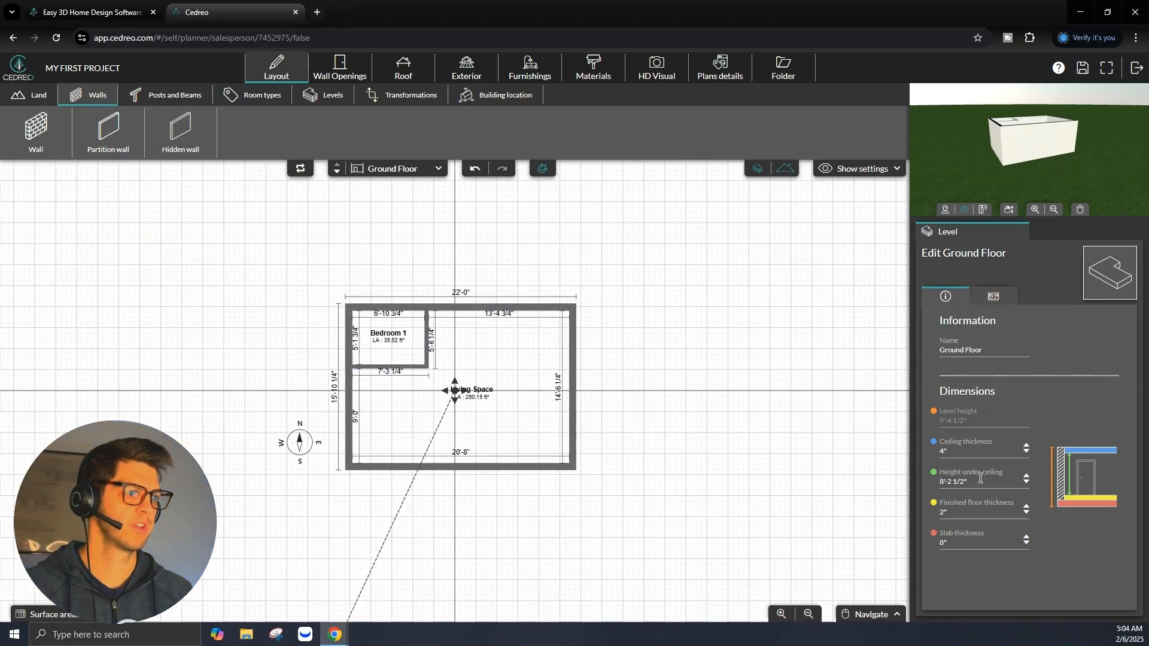
pyautogui.click(1027, 478)
pyautogui.click(1027, 478)
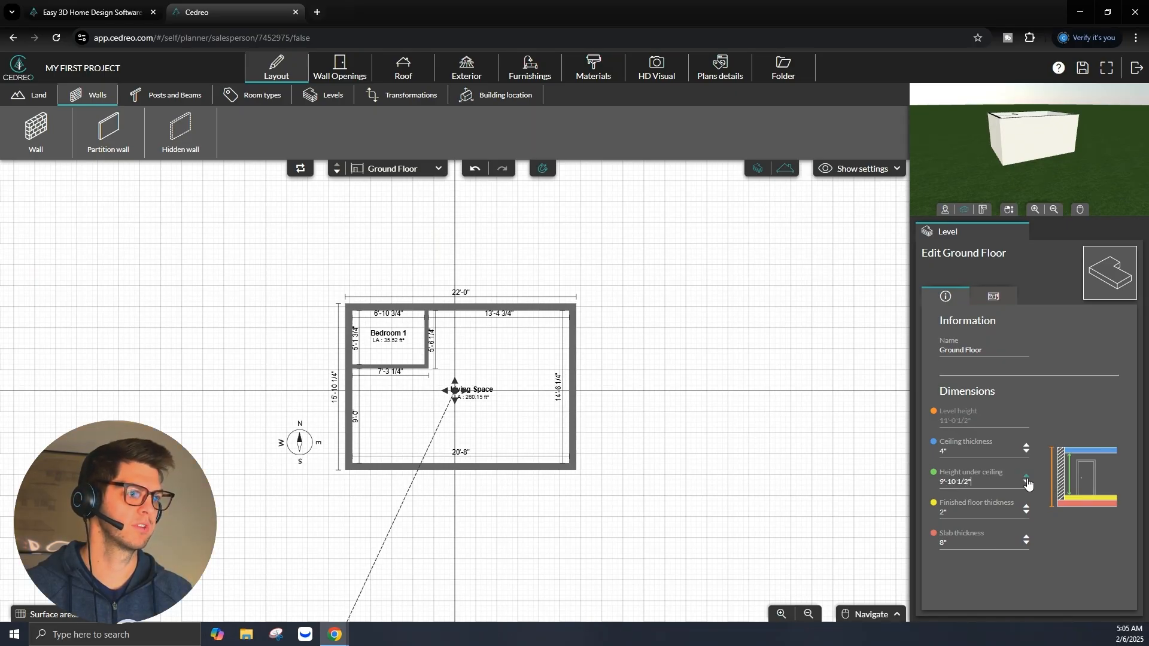
pyautogui.click(1027, 477)
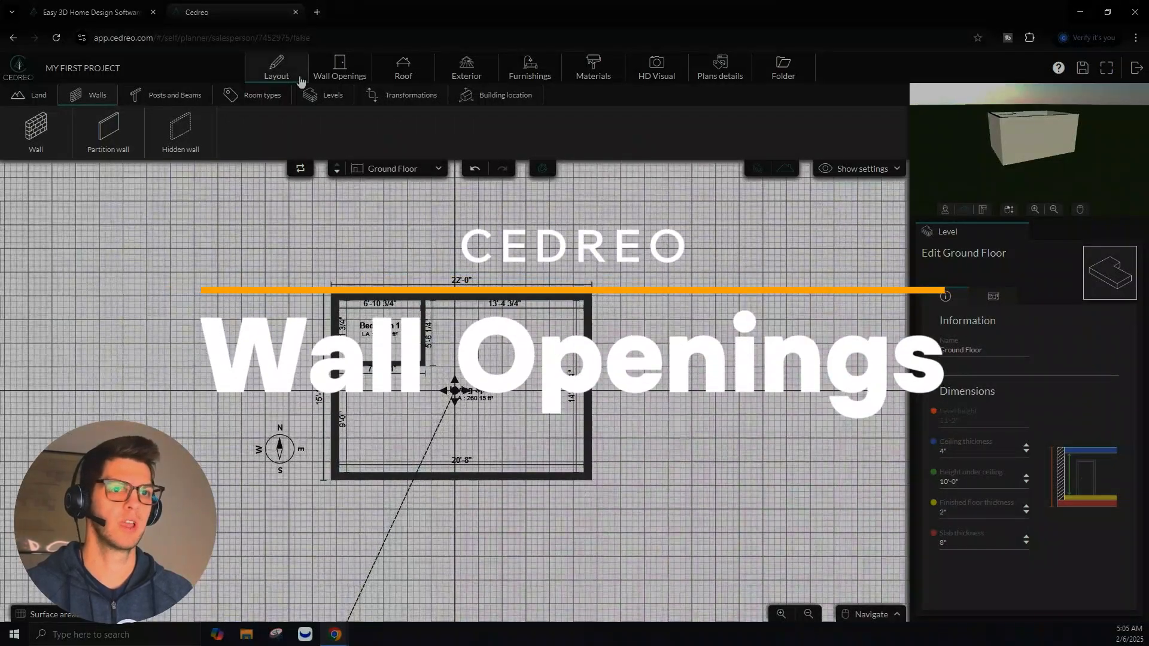
# Place a 36" x 80" Craftsman & Rustic single front door at the middle of the building's east exterior wall.
pyautogui.click(341, 70)
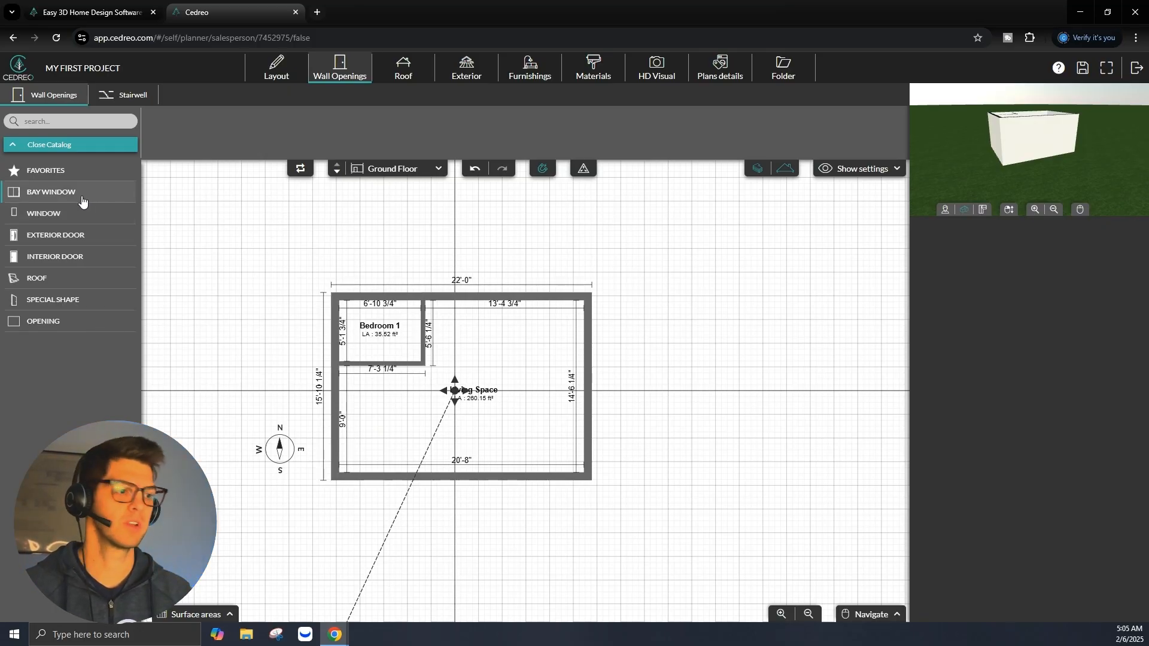
pyautogui.click(55, 234)
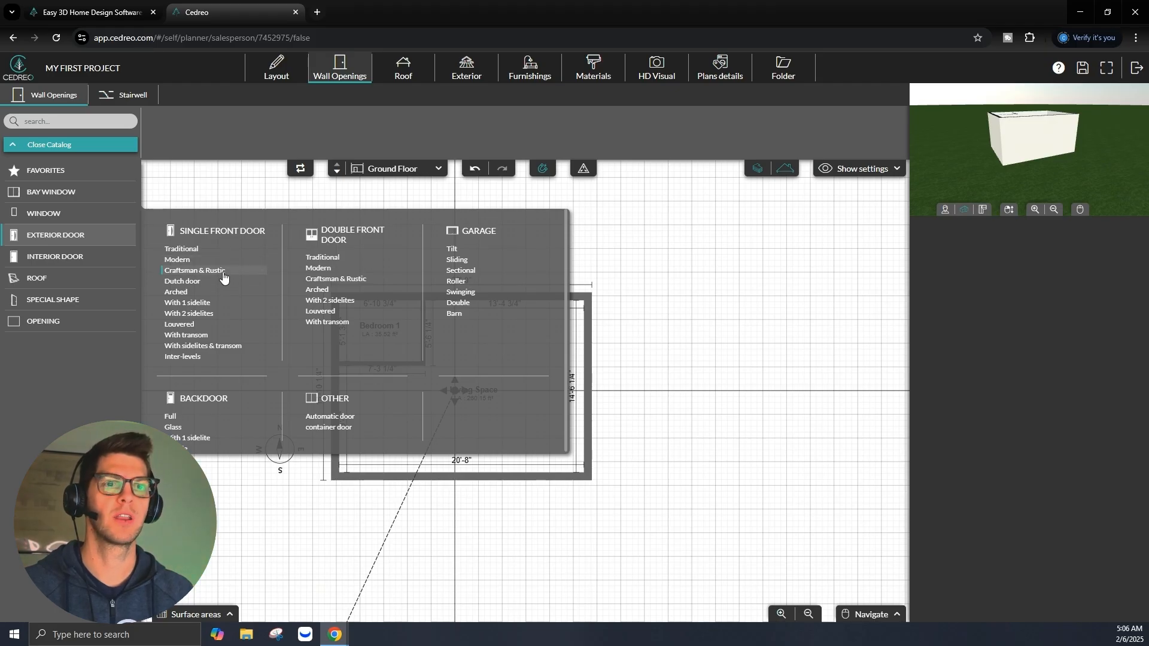
pyautogui.click(205, 272)
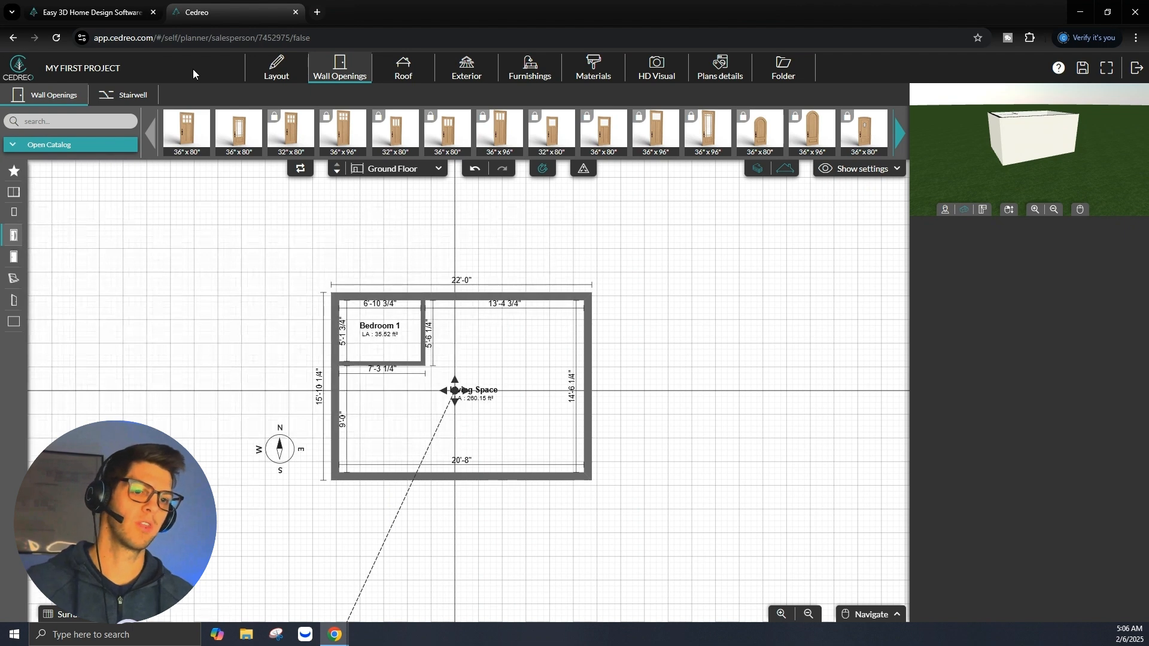
pyautogui.click(898, 135)
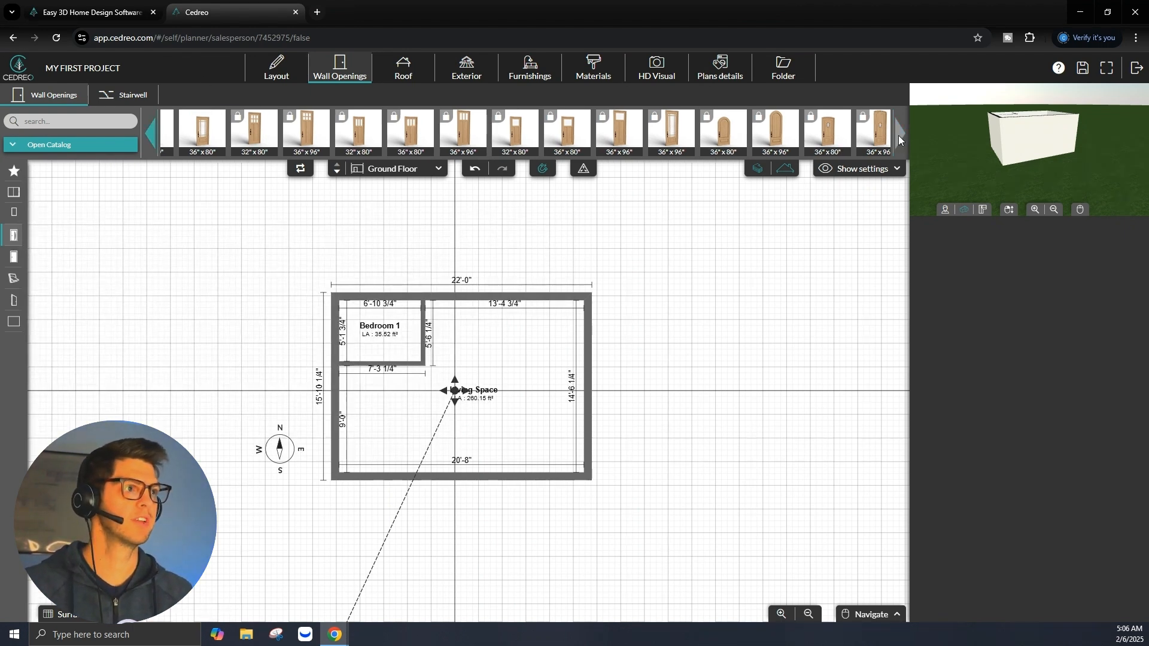
pyautogui.click(150, 134)
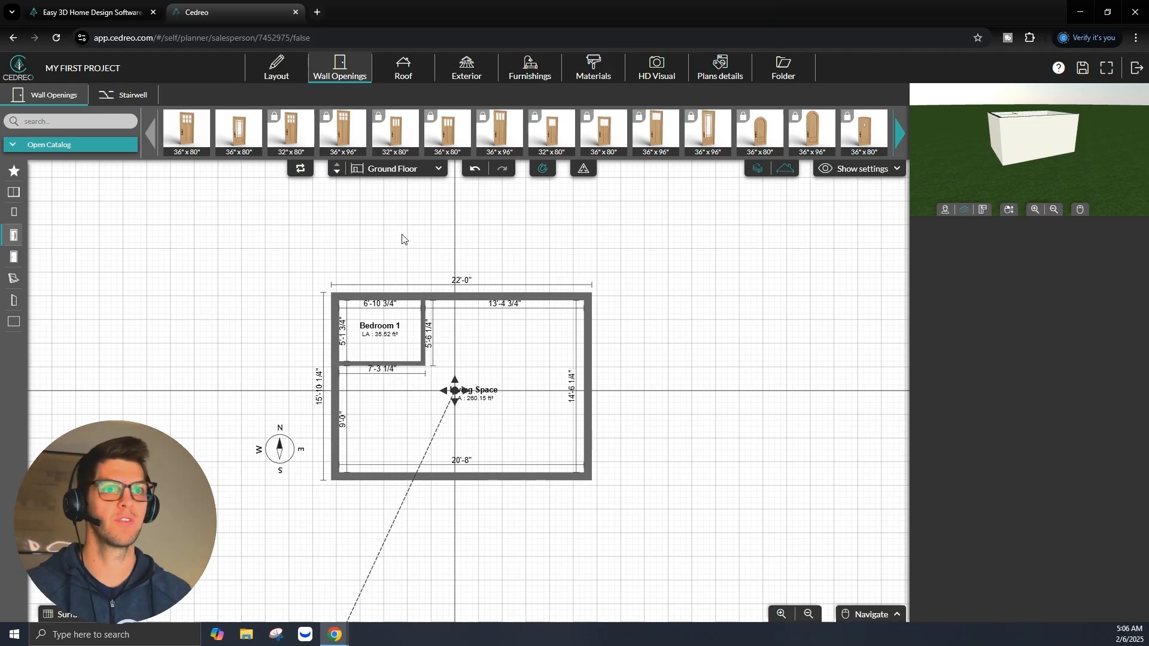
pyautogui.click(187, 137)
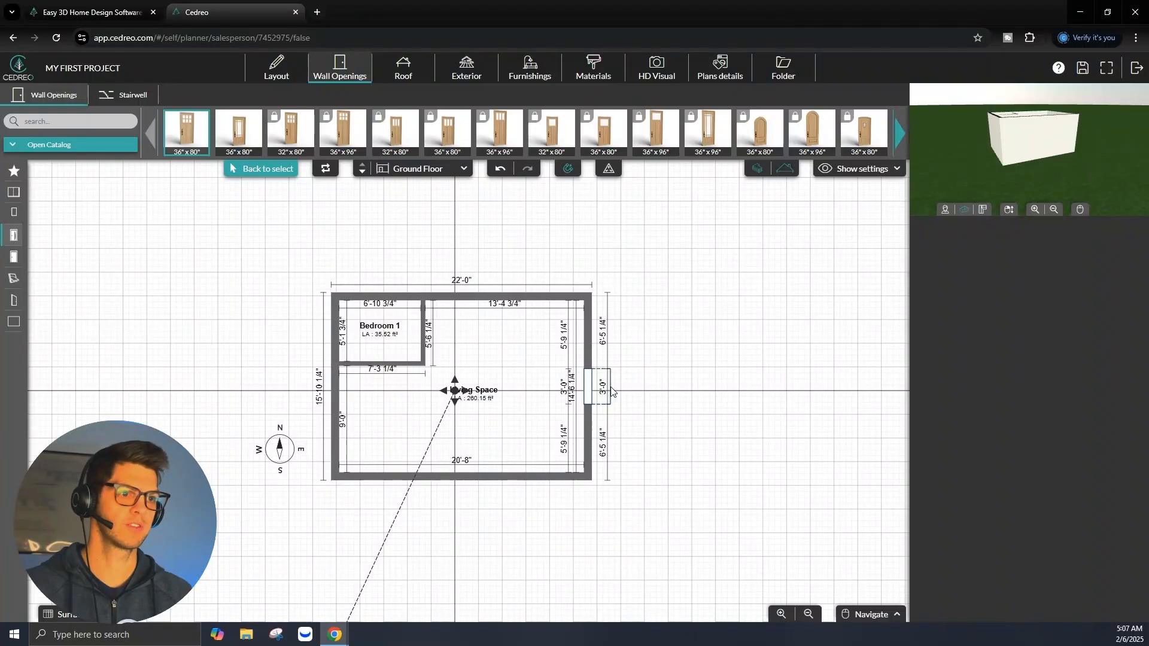
pyautogui.click(611, 392)
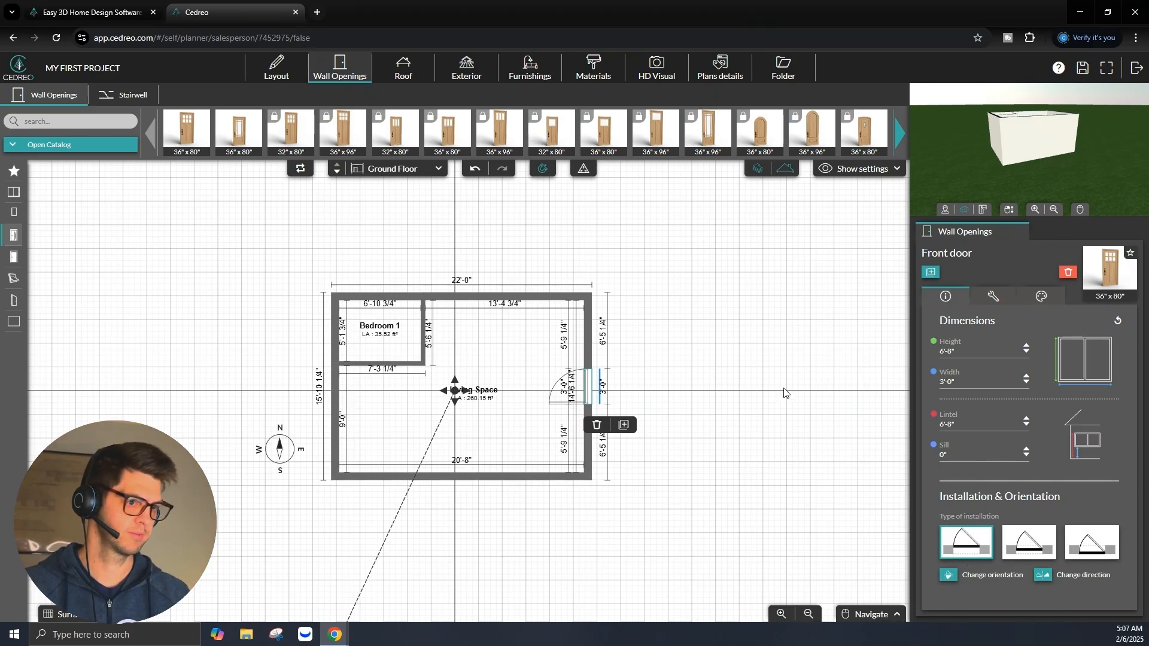
# Reverse the front door's opening direction and inspect the door in the 3D preview.
pyautogui.click(1043, 576)
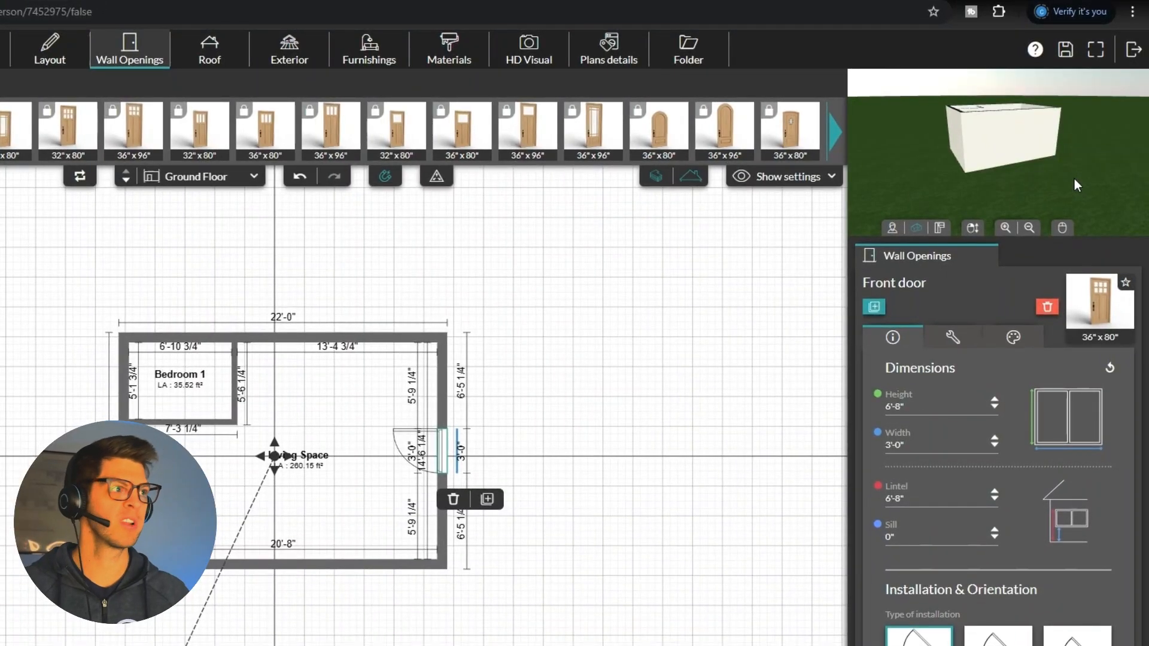
pyautogui.moveTo(1094, 172); pyautogui.dragTo(961, 184)
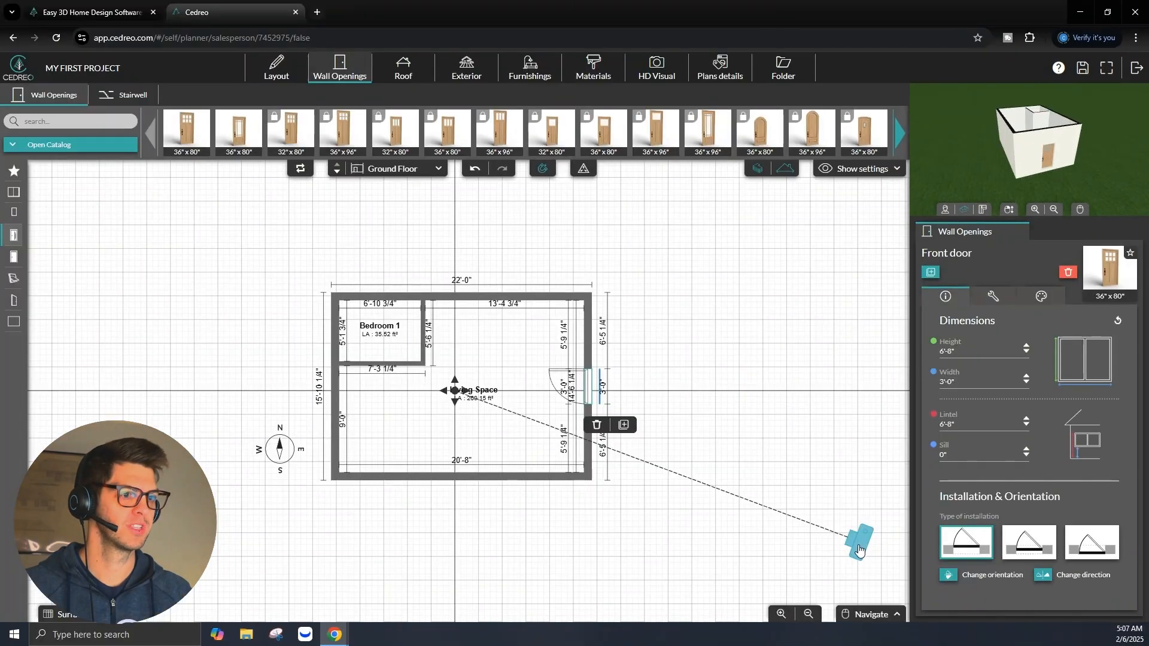
pyautogui.moveTo(1085, 152)
pyautogui.mouseDown()
pyautogui.moveTo(1042, 157)
pyautogui.moveTo(1042, 183)
pyautogui.moveTo(1060, 159)
pyautogui.moveTo(1097, 167)
pyautogui.moveTo(1097, 191)
pyautogui.moveTo(1100, 164)
pyautogui.moveTo(1060, 157)
pyautogui.moveTo(1103, 163)
pyautogui.moveTo(1096, 170)
pyautogui.mouseUp()
pyautogui.scroll(4, 1082, 131)
pyautogui.scroll(-2, 1061, 117)
pyautogui.scroll(4, 1100, 116)
pyautogui.scroll(-6, 1100, 116)
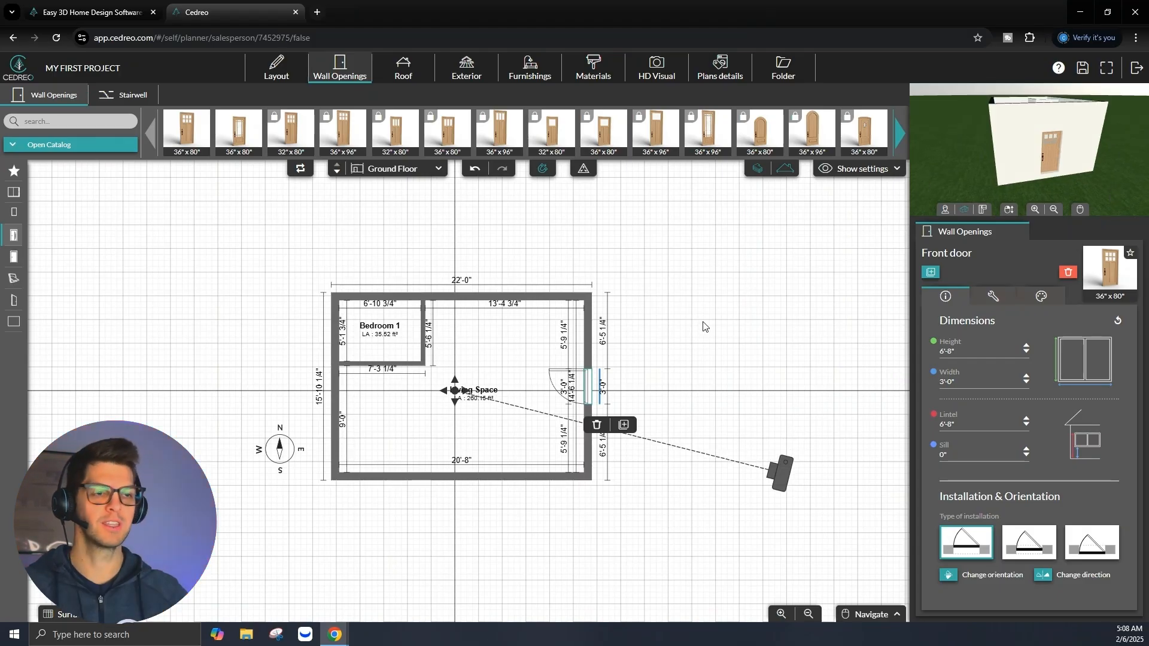
# Place two rectangular picture windows, 6'-2 3/4" wide, in the south exterior wall about 3'-6" apart.
pyautogui.click(10, 193)
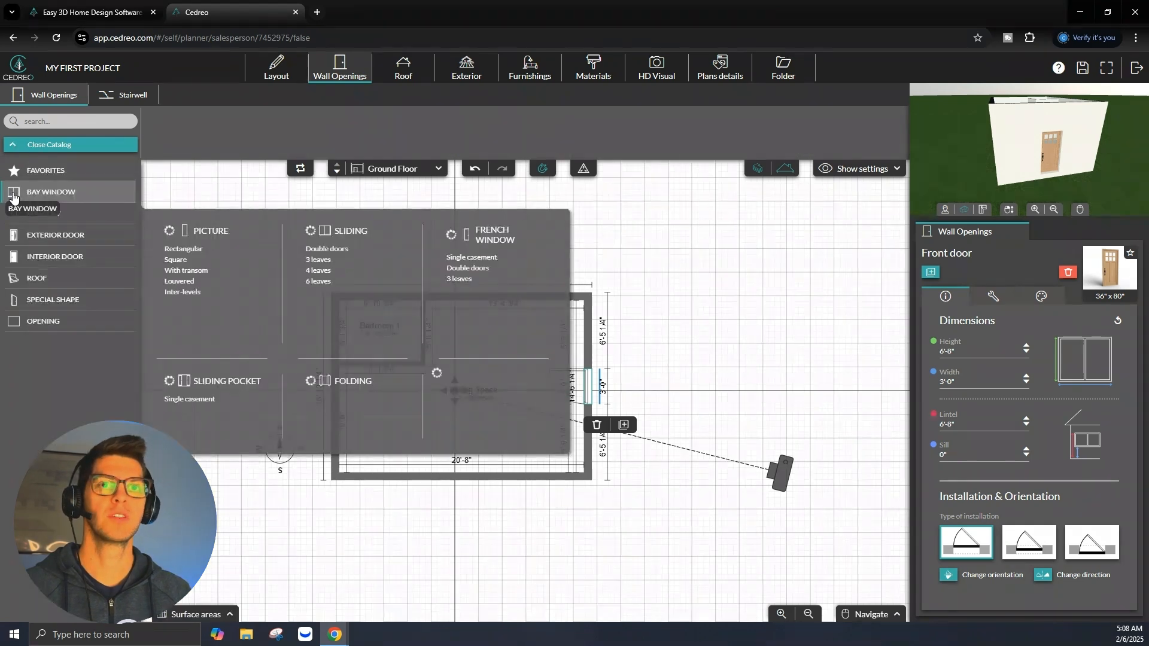
pyautogui.click(193, 251)
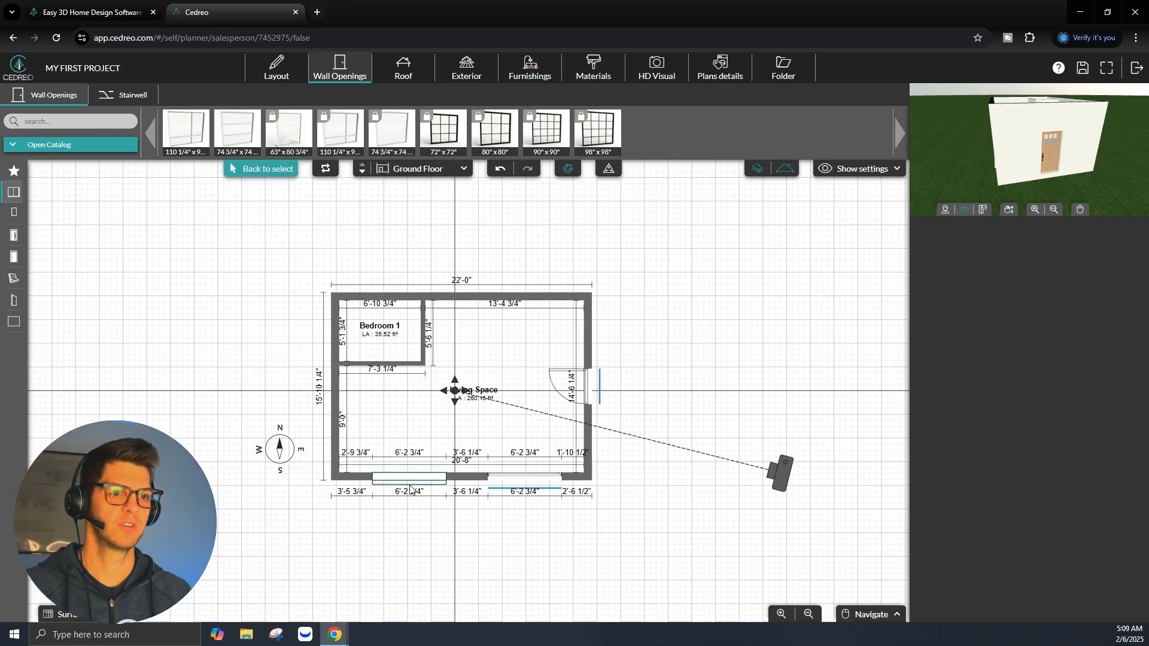
pyautogui.click(410, 489)
pyautogui.moveTo(922, 170); pyautogui.dragTo(990, 175)
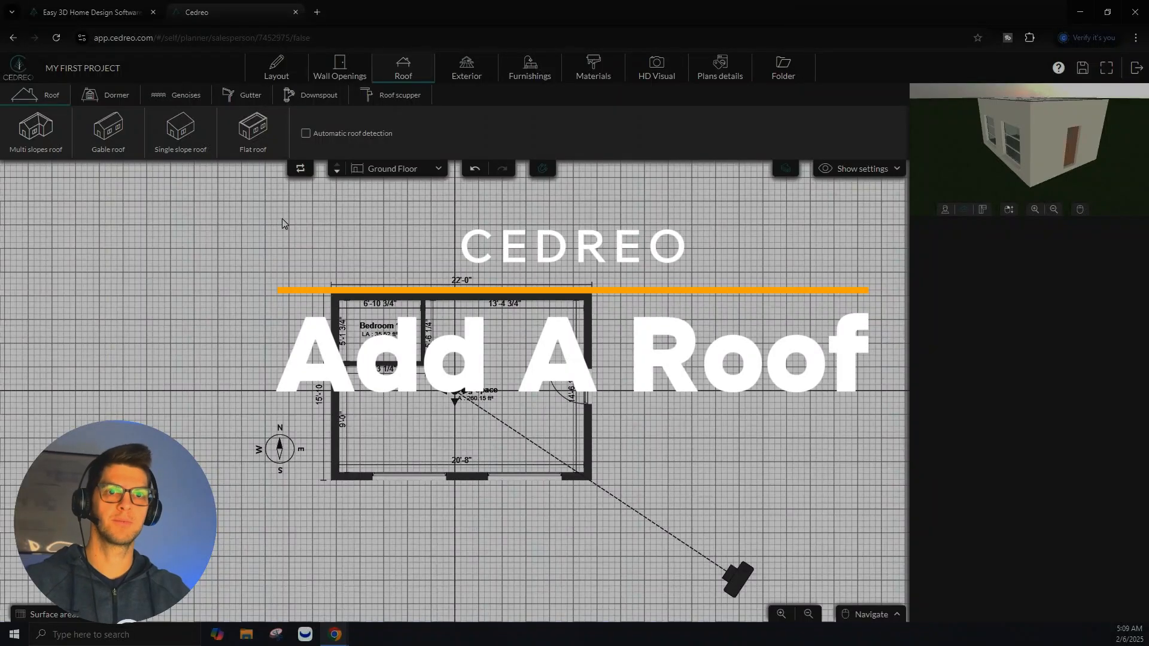
# Add a gable roof over the whole building using automatic roof detection.
pyautogui.scroll(-1, 290, 275)
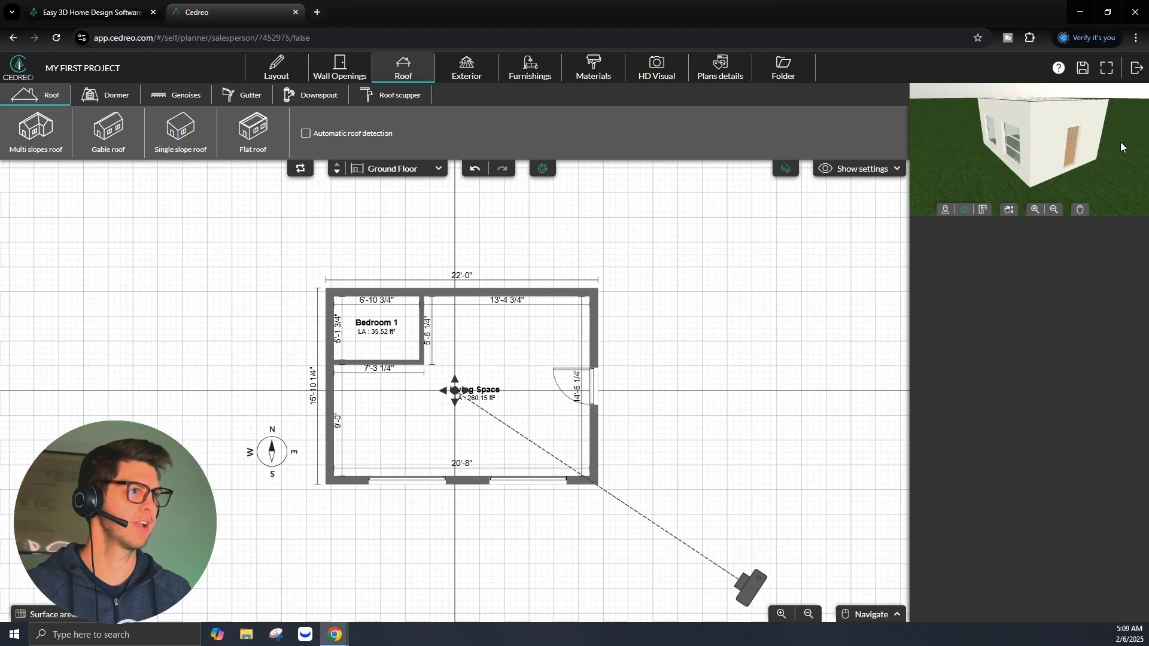
pyautogui.moveTo(1120, 141); pyautogui.dragTo(1097, 177)
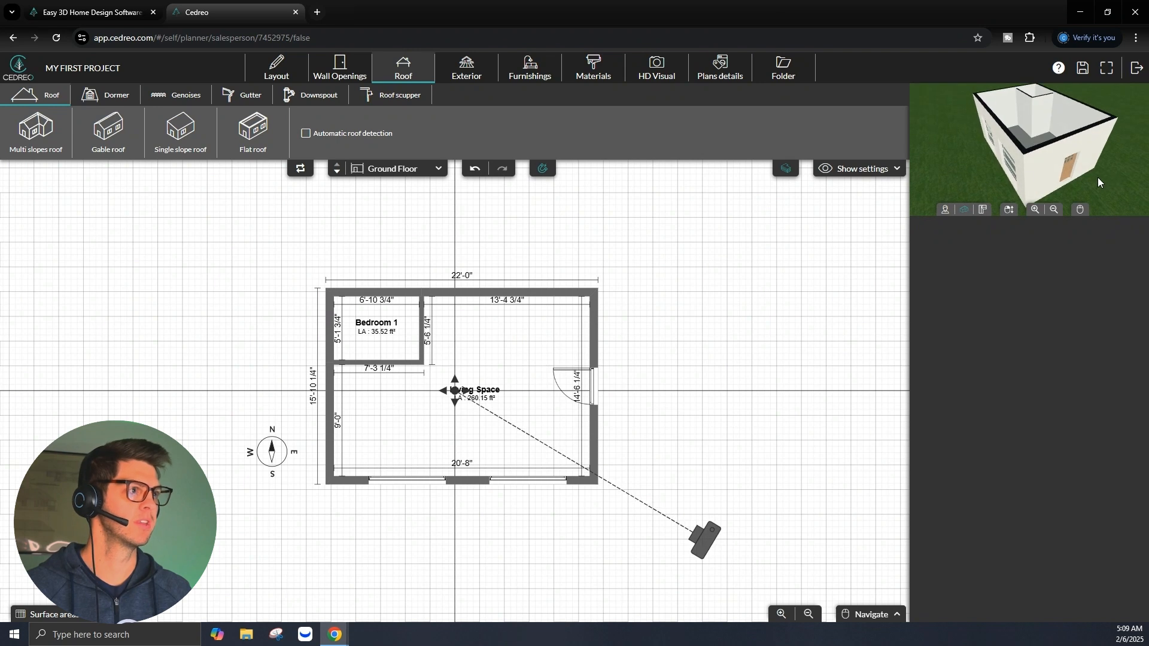
pyautogui.scroll(-3, 969, 170)
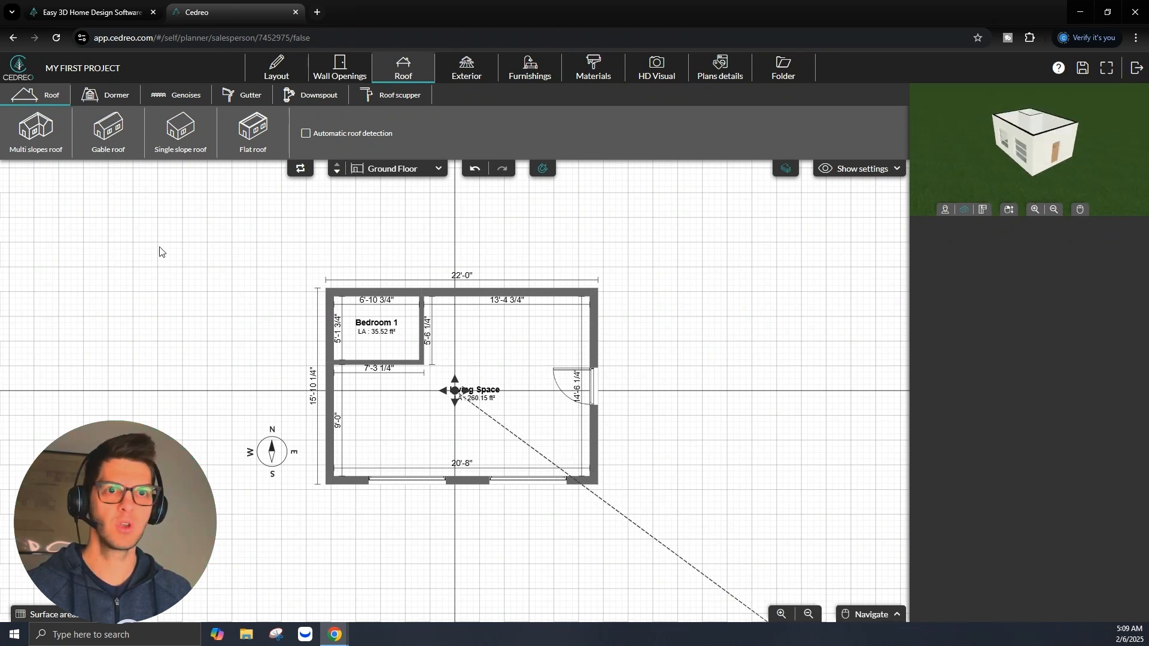
pyautogui.click(109, 137)
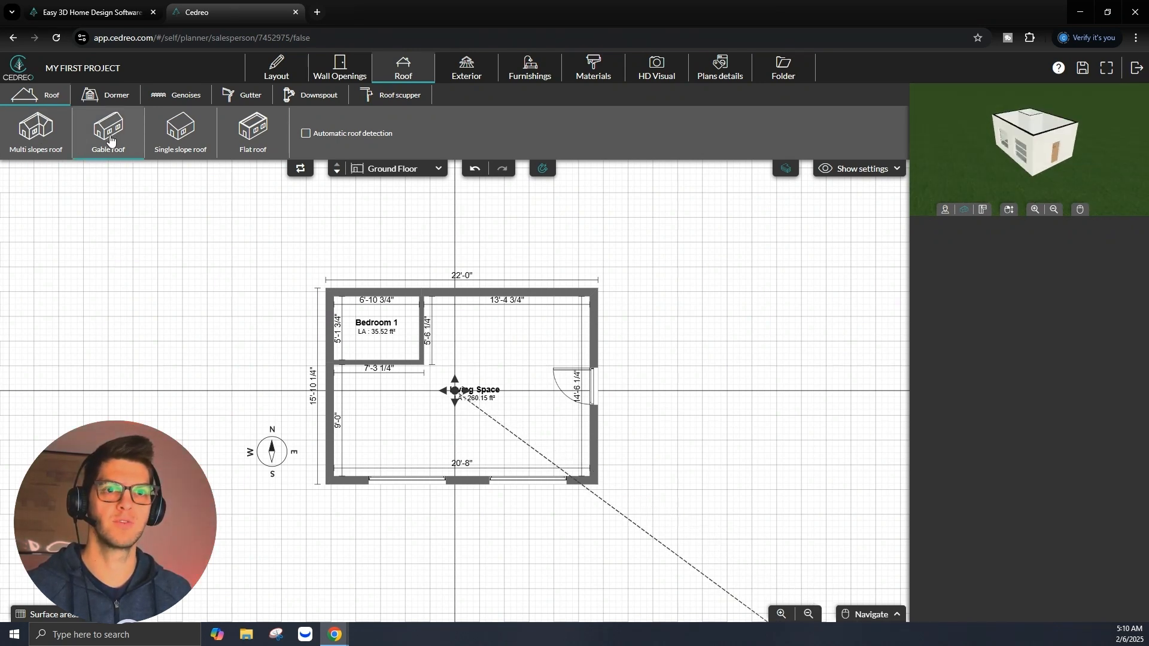
pyautogui.click(109, 137)
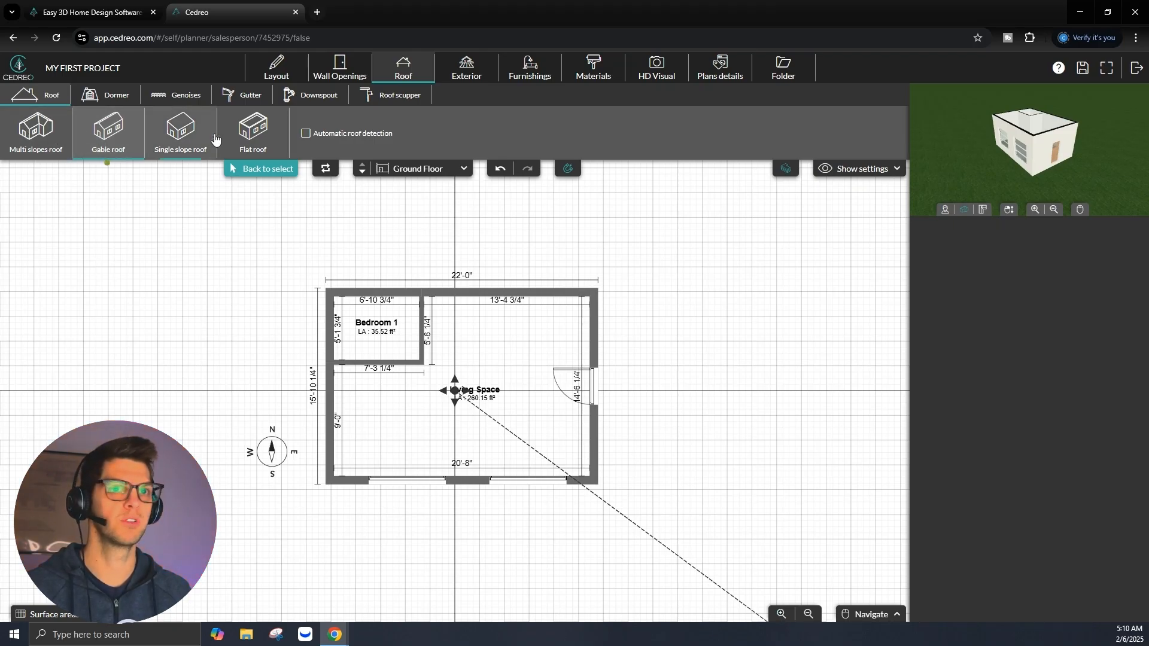
pyautogui.click(305, 133)
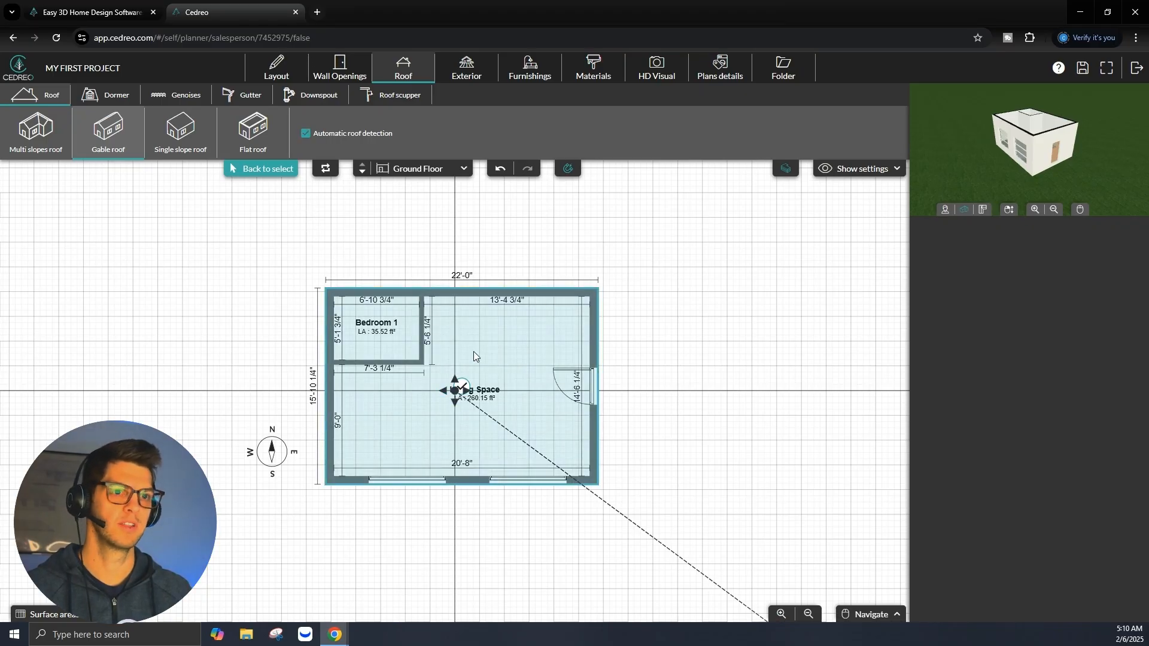
pyautogui.click(509, 343)
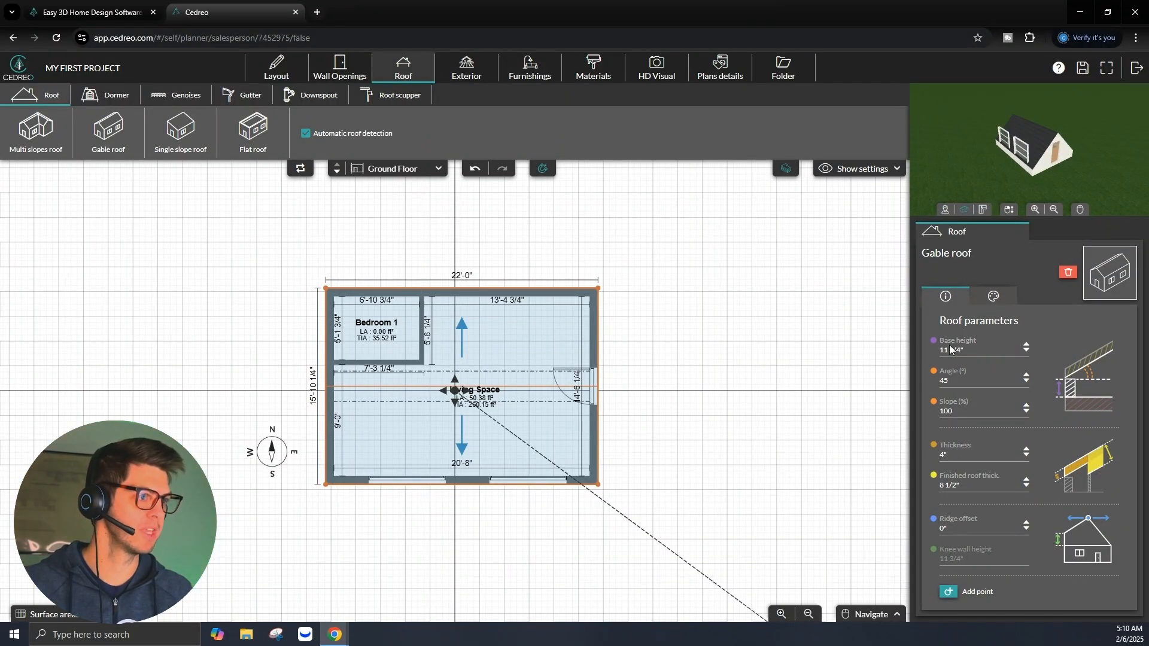
# Raise the gable roof's base height to 9'-10 1/4".
pyautogui.click(1026, 346)
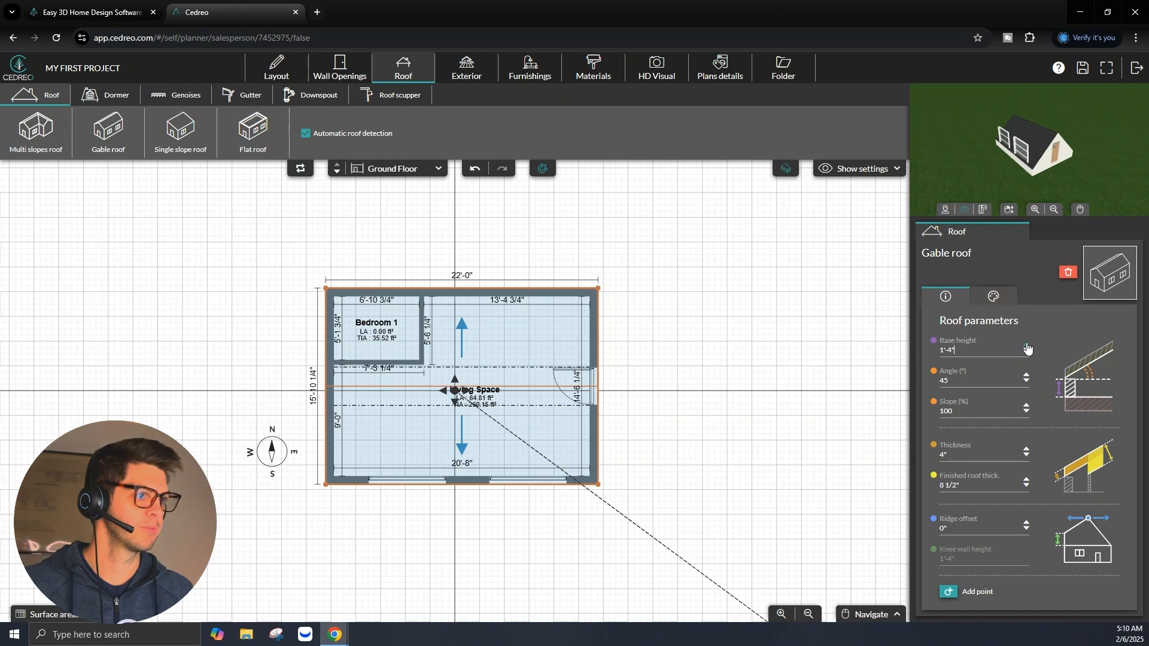
pyautogui.click(1027, 347)
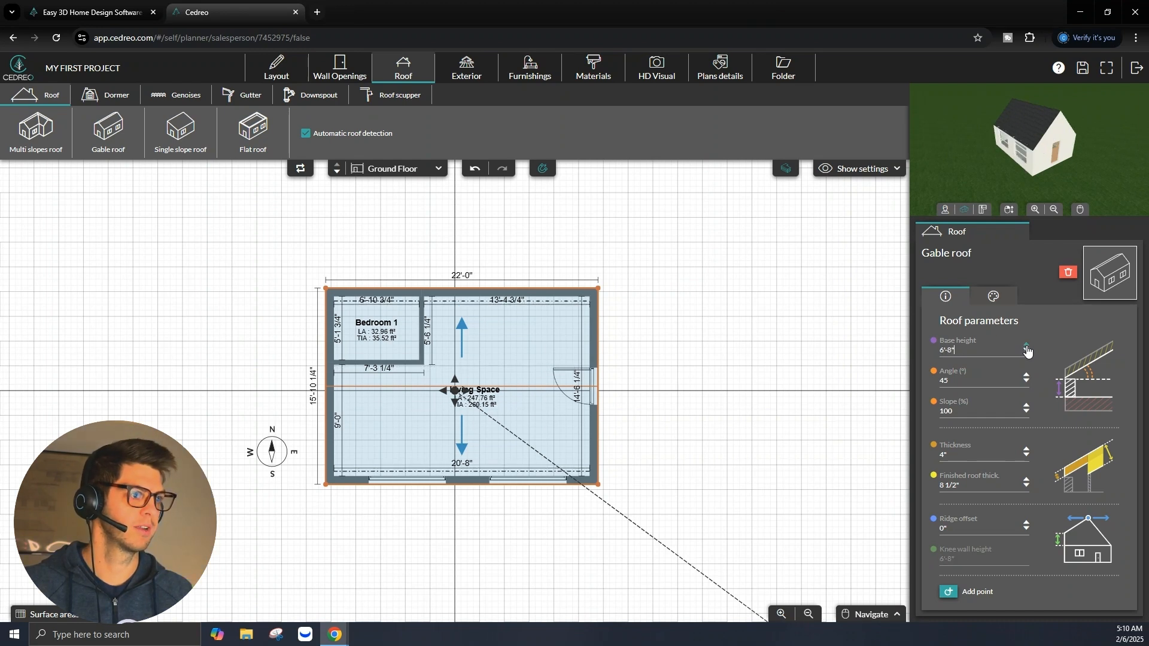
pyautogui.click(1027, 347)
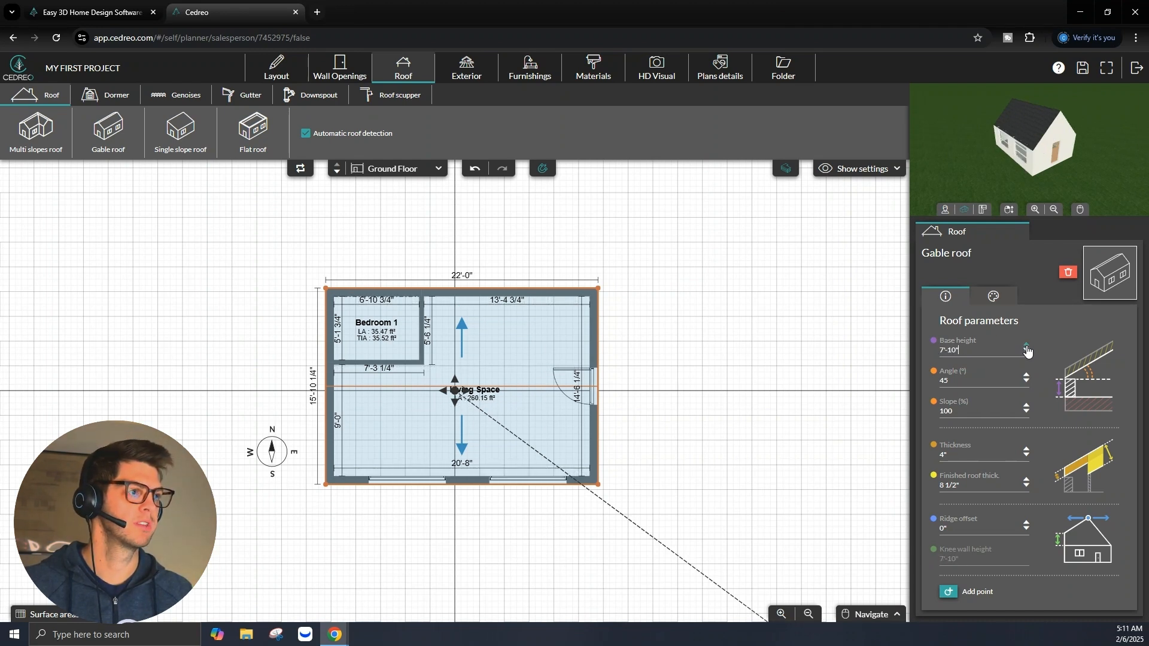
pyautogui.click(1027, 347)
# Set the gable roof's angle to 32°.
pyautogui.click(1027, 381)
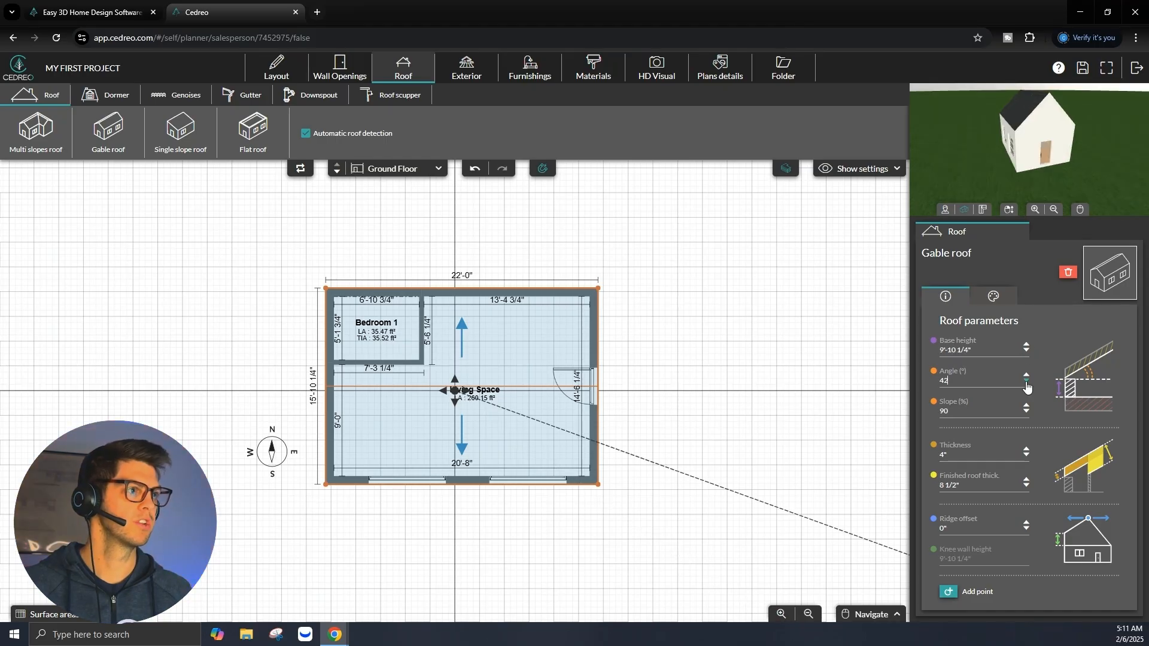
pyautogui.click(1027, 384)
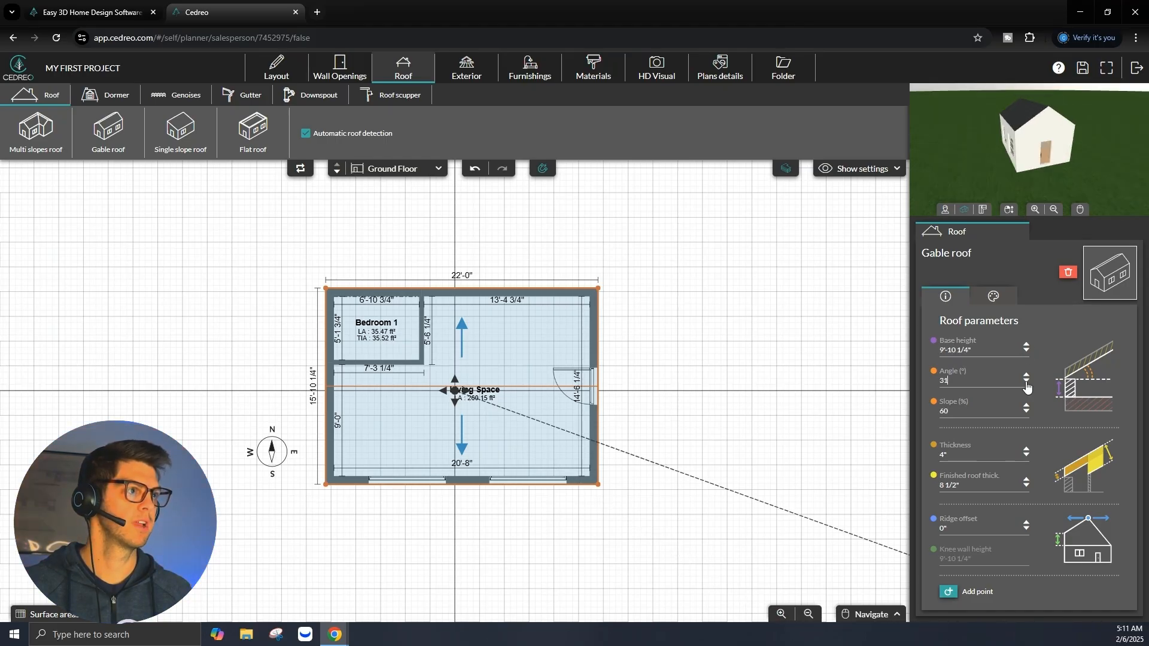
pyautogui.click(1027, 376)
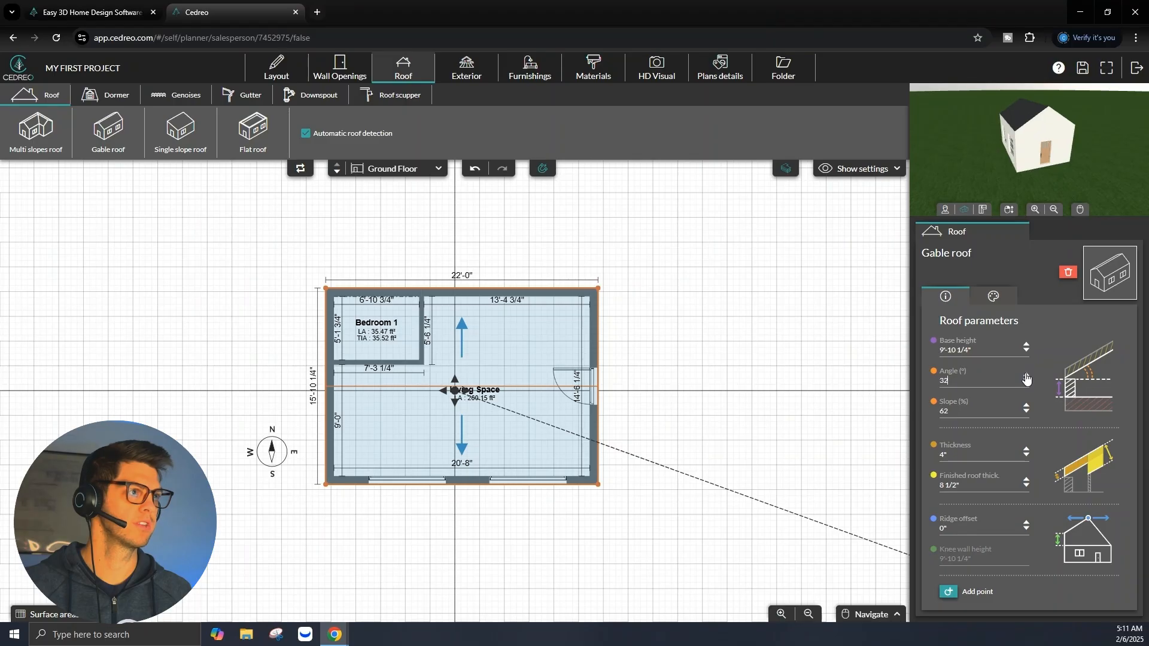
pyautogui.moveTo(971, 181); pyautogui.dragTo(1111, 581)
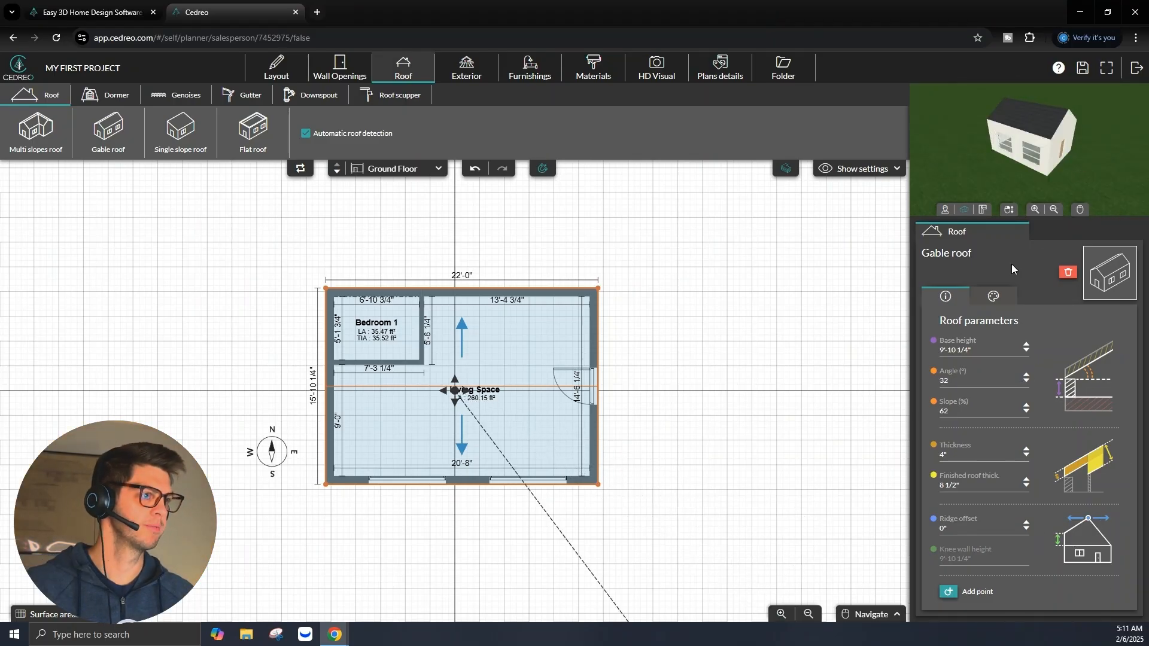
# Change the gable roof's covering to the dark grey mixed-tone shingle texture after trying the brown one.
pyautogui.click(996, 298)
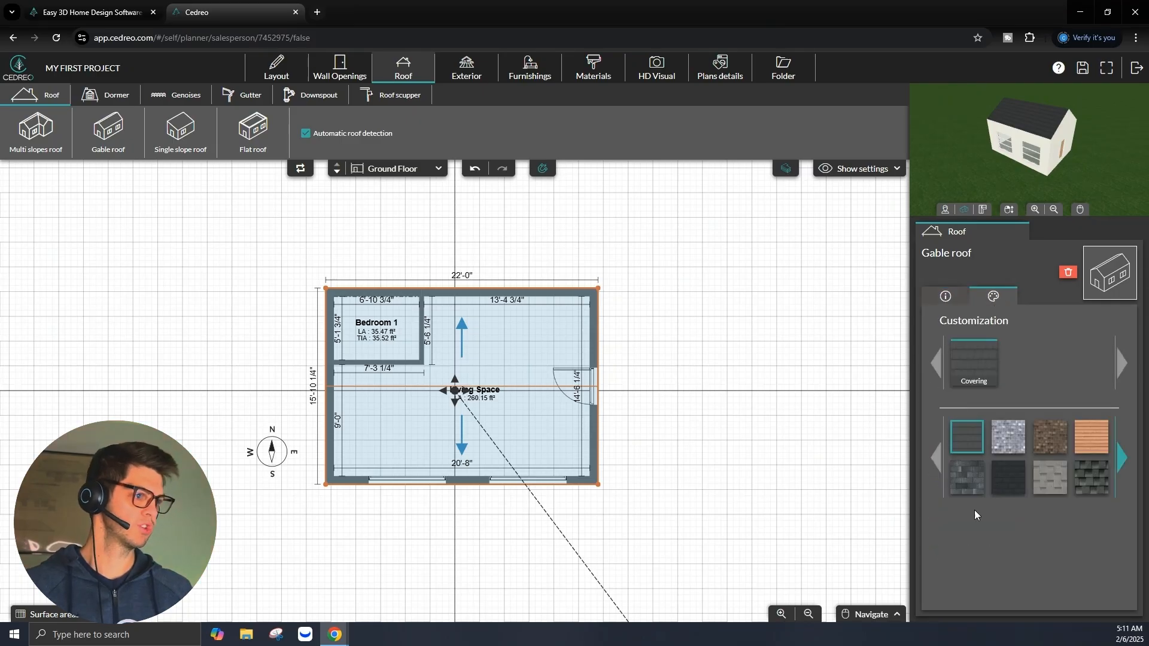
pyautogui.click(1056, 442)
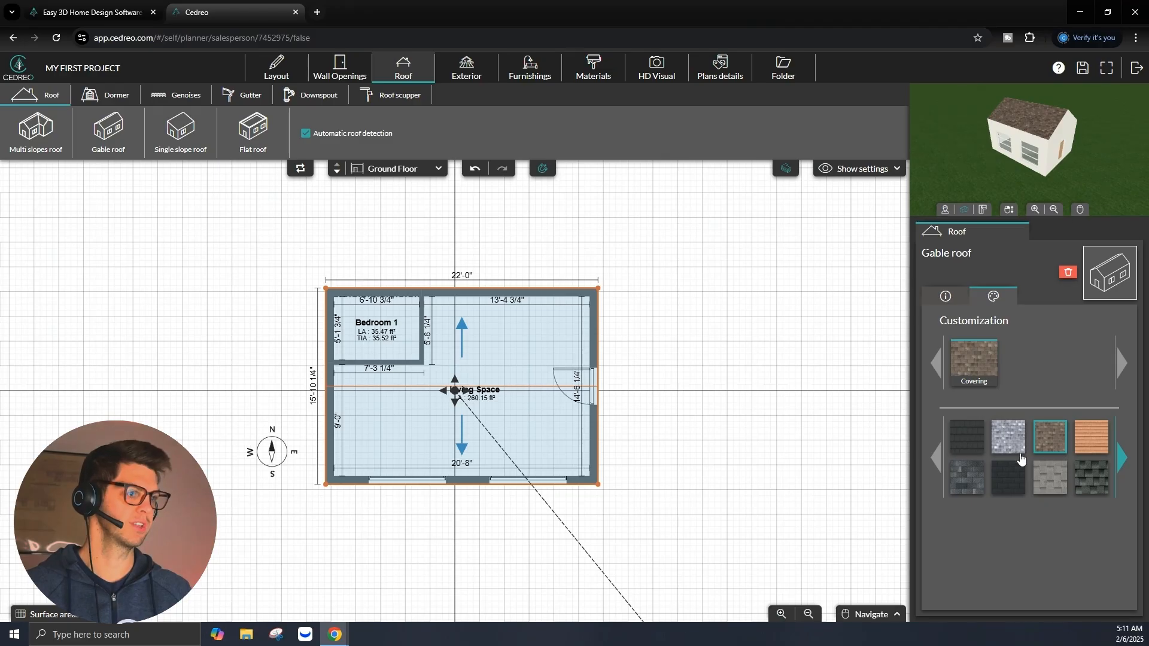
pyautogui.click(967, 479)
# Draw a rectangular pavement about 17'-8 1/2" long and 3'-3 3/4" wide, extending outward from the front door.
pyautogui.click(456, 72)
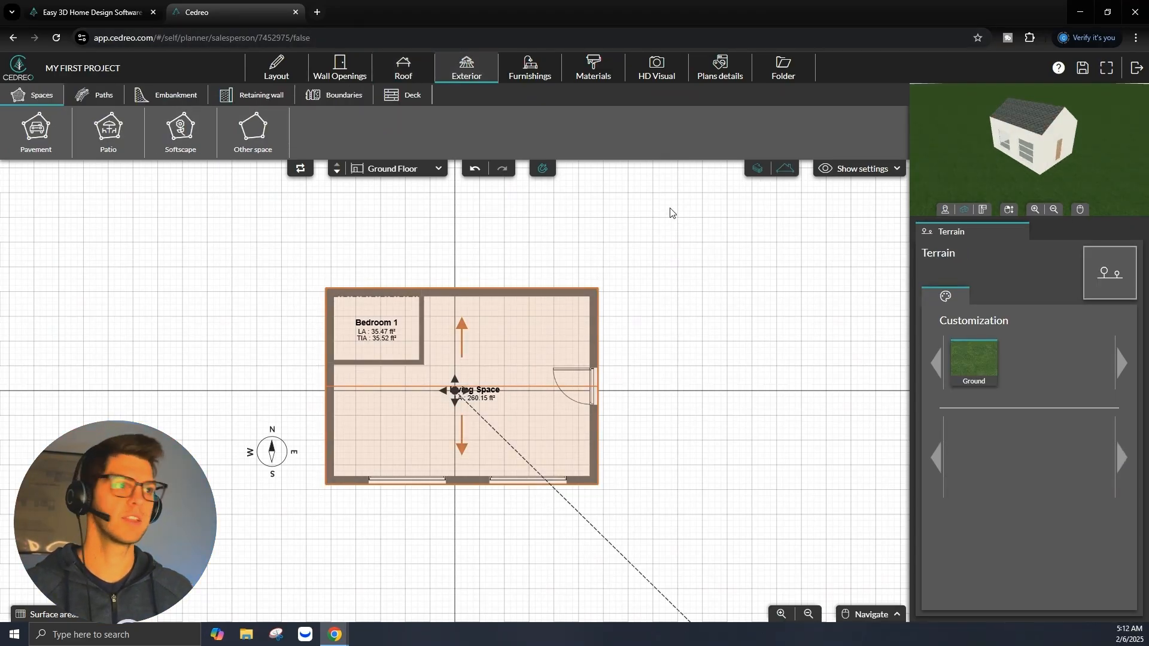
pyautogui.click(36, 128)
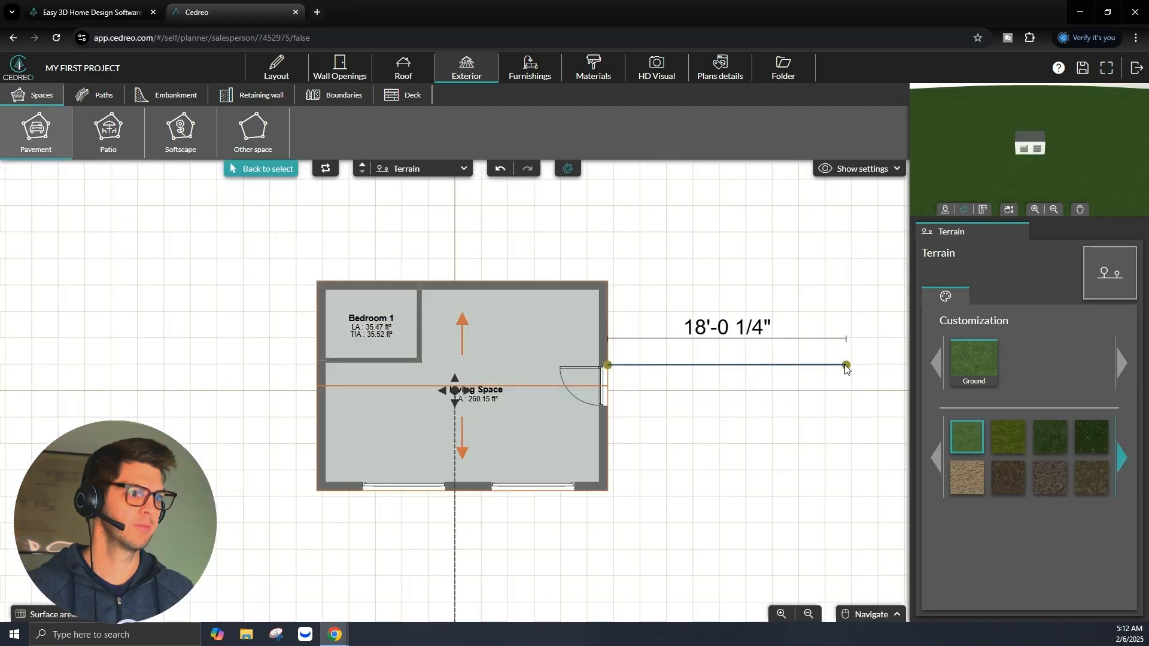
pyautogui.click(608, 364)
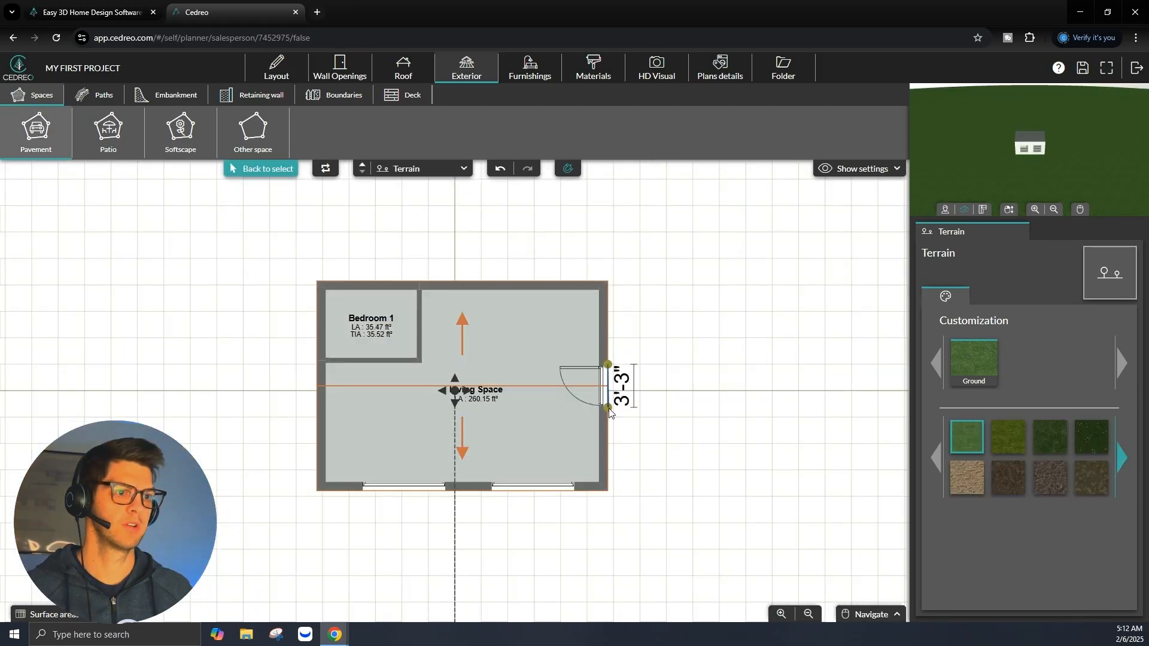
pyautogui.click(607, 408)
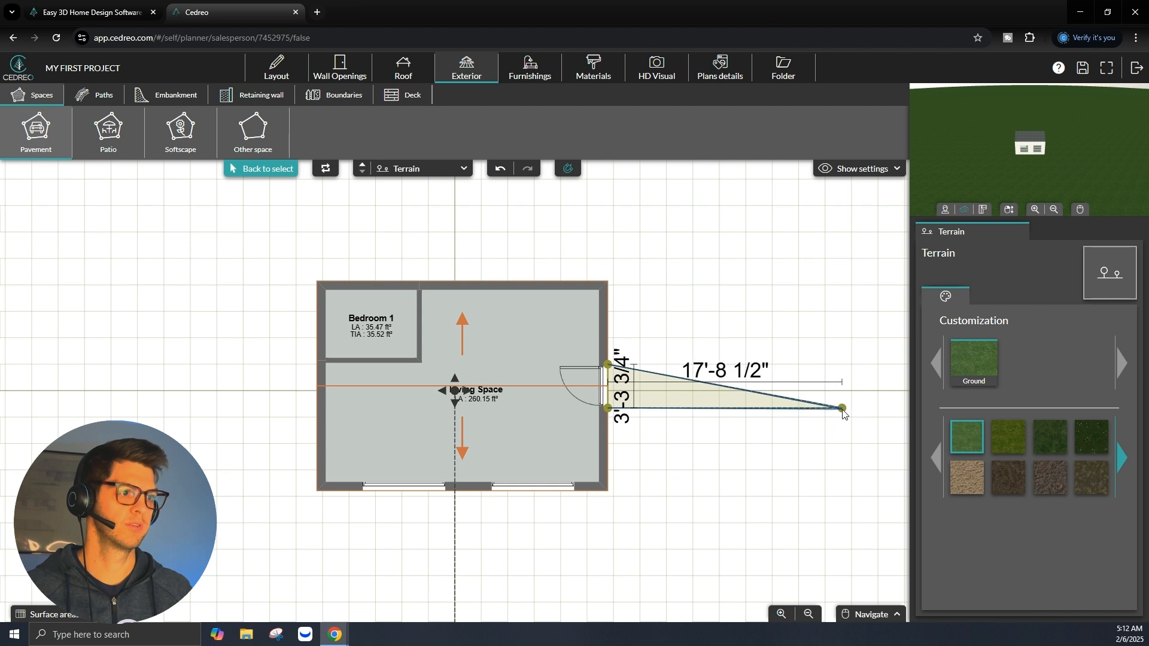
pyautogui.click(842, 409)
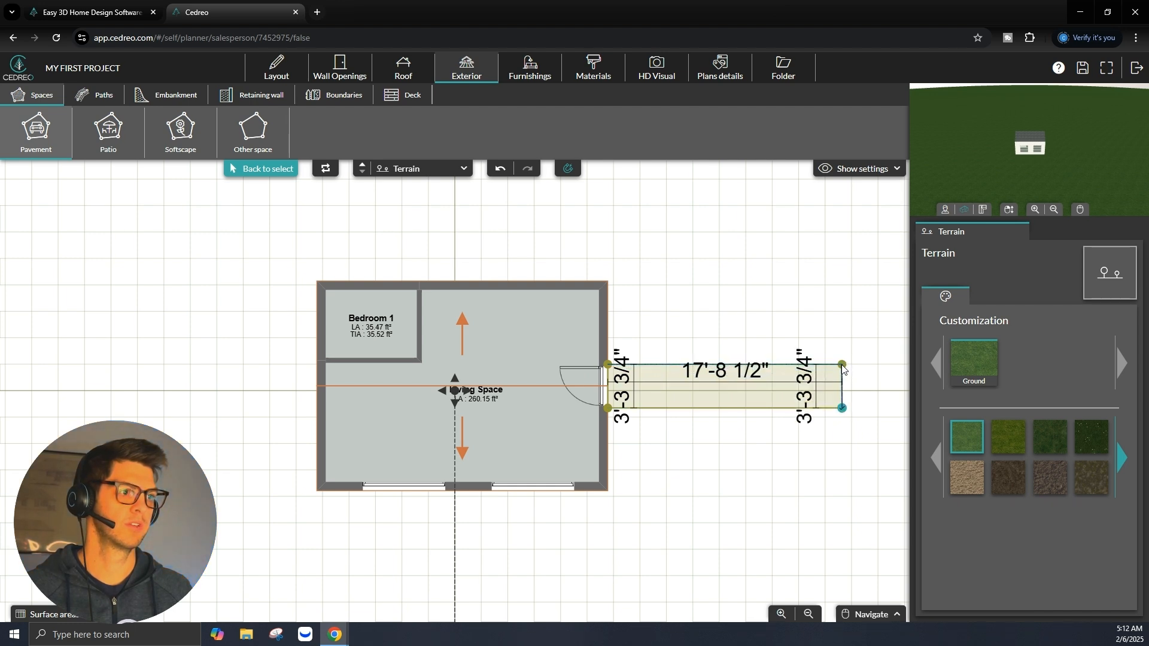
pyautogui.doubleClick(842, 366)
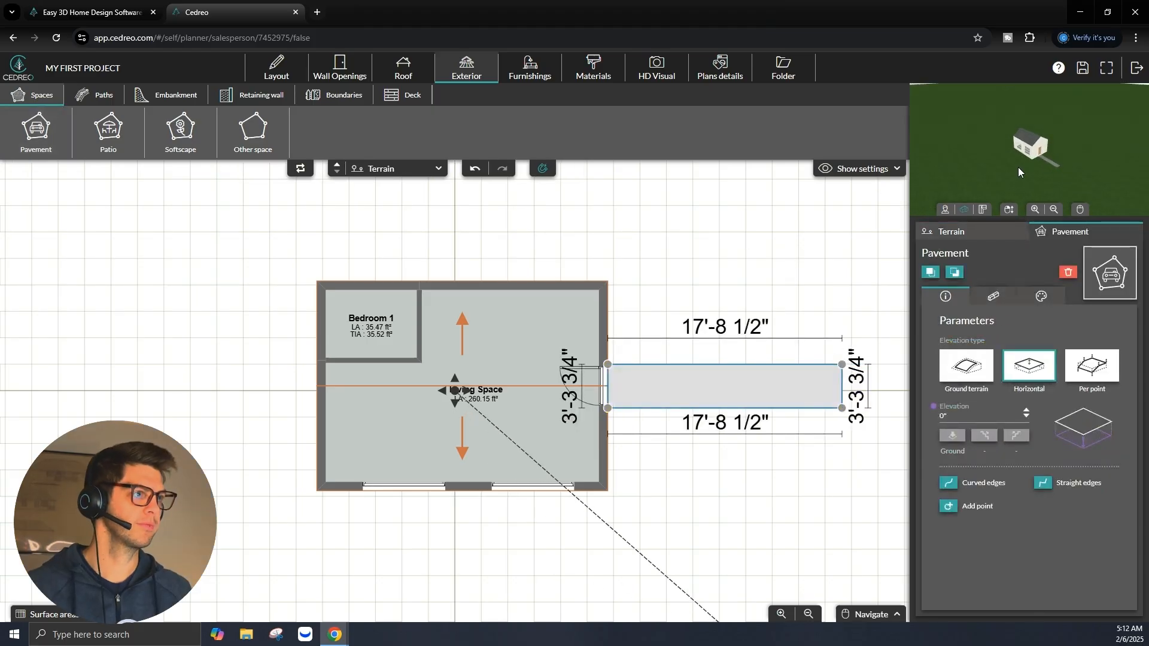
pyautogui.scroll(5, 1059, 157)
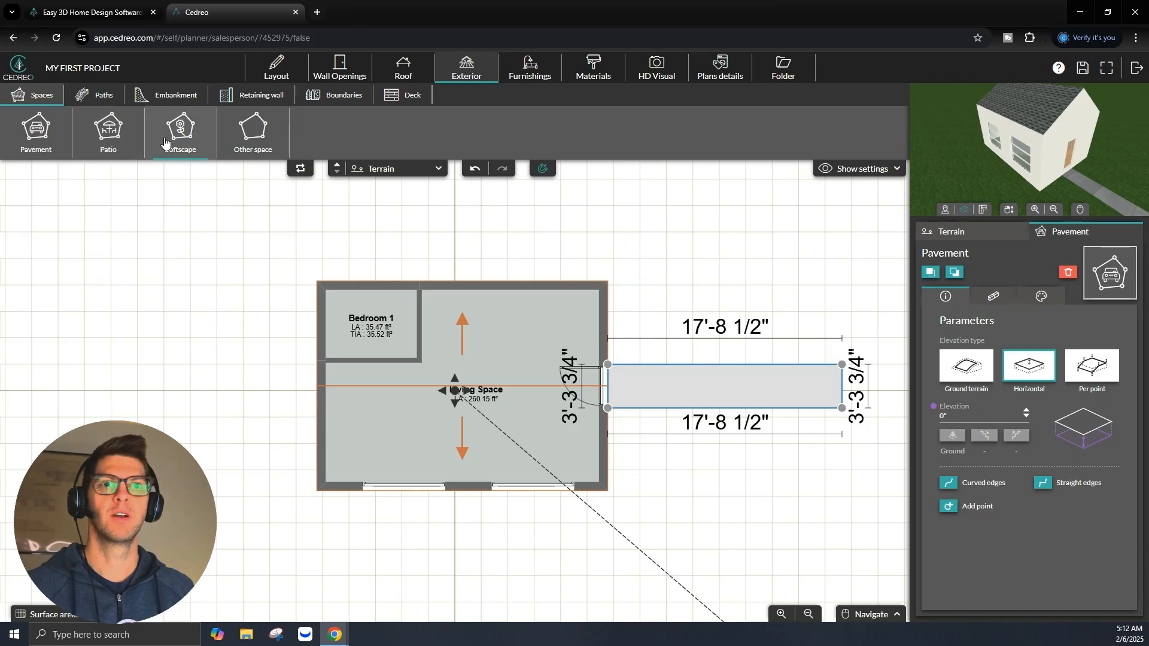
# Change the terrain's ground covering to the dark green weedy grass texture.
pyautogui.click(167, 141)
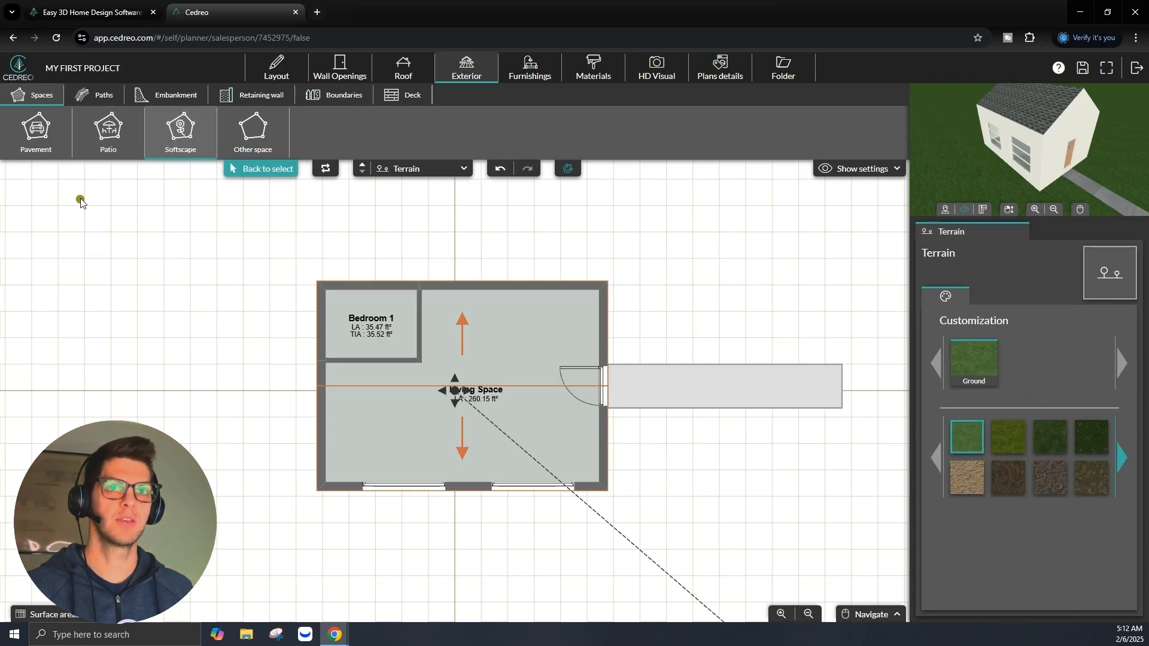
pyautogui.click(963, 439)
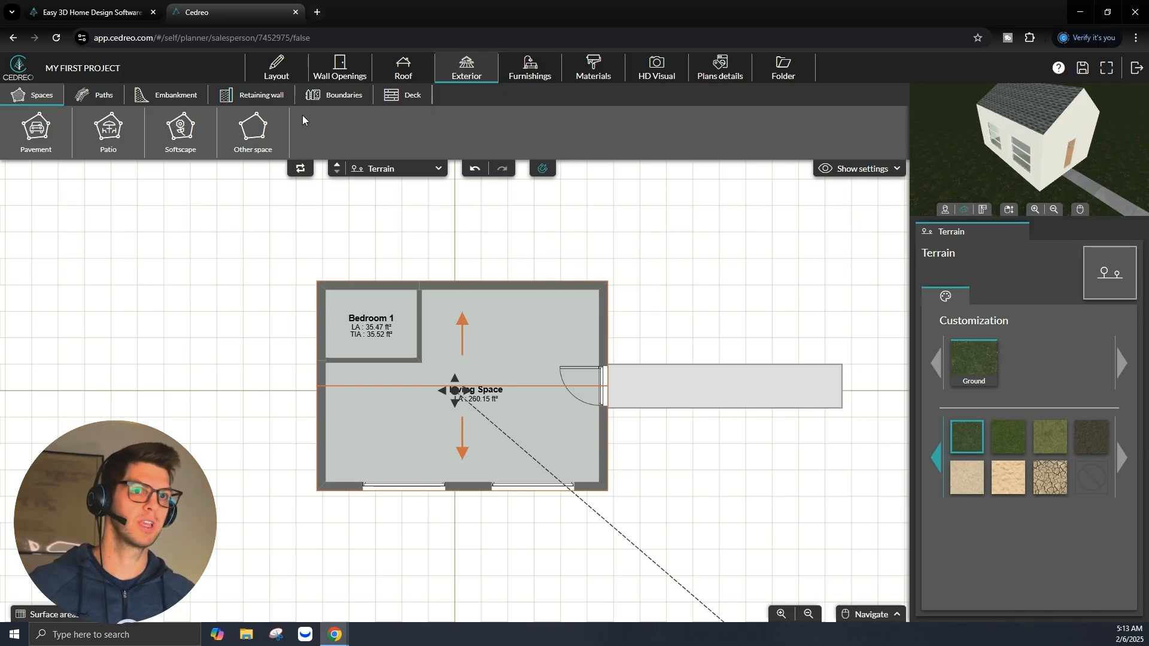
pyautogui.click(91, 101)
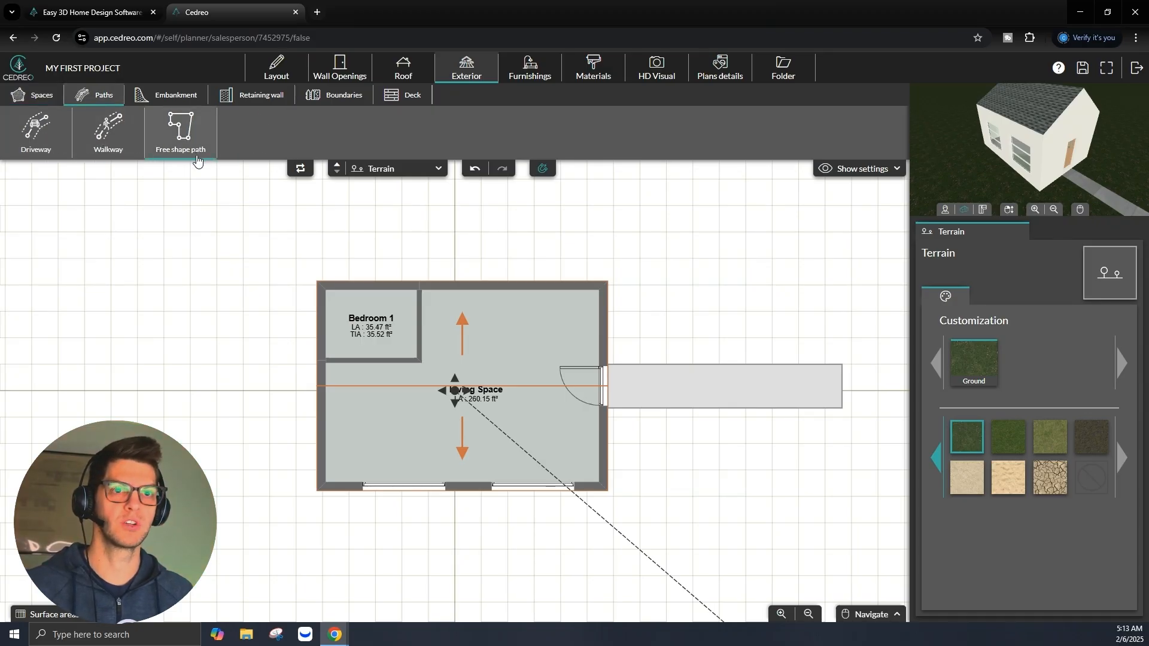
pyautogui.click(168, 101)
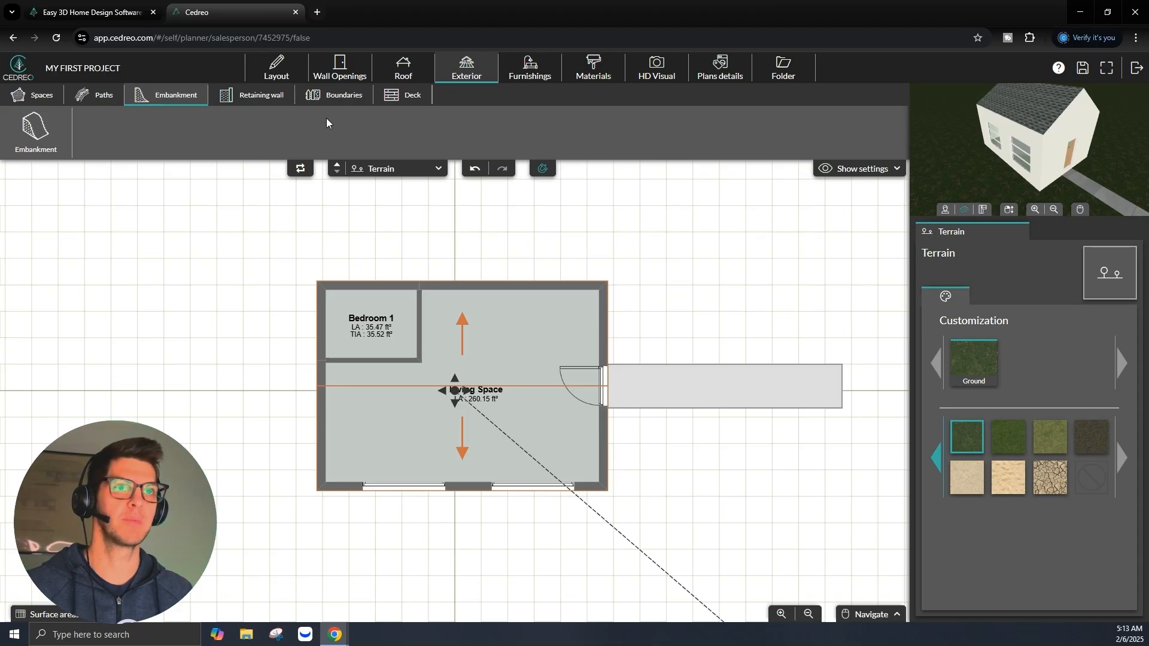
# Switch to furnishing the ground floor and hide the roof so the interior is accessible in 3D.
pyautogui.click(530, 67)
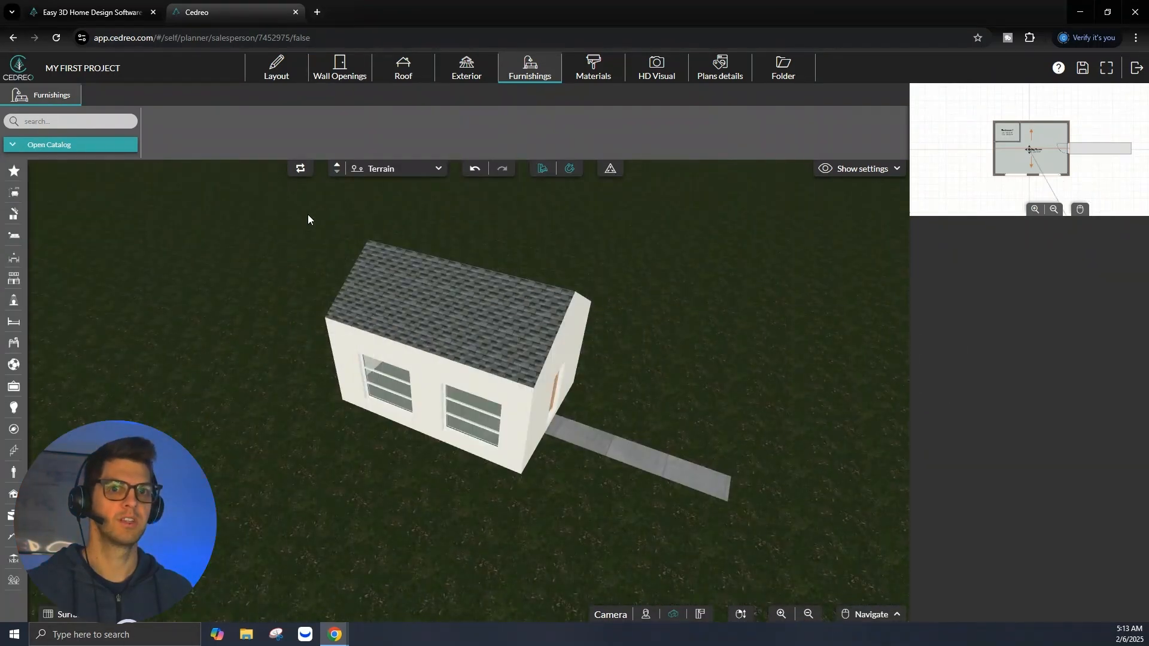
pyautogui.click(395, 169)
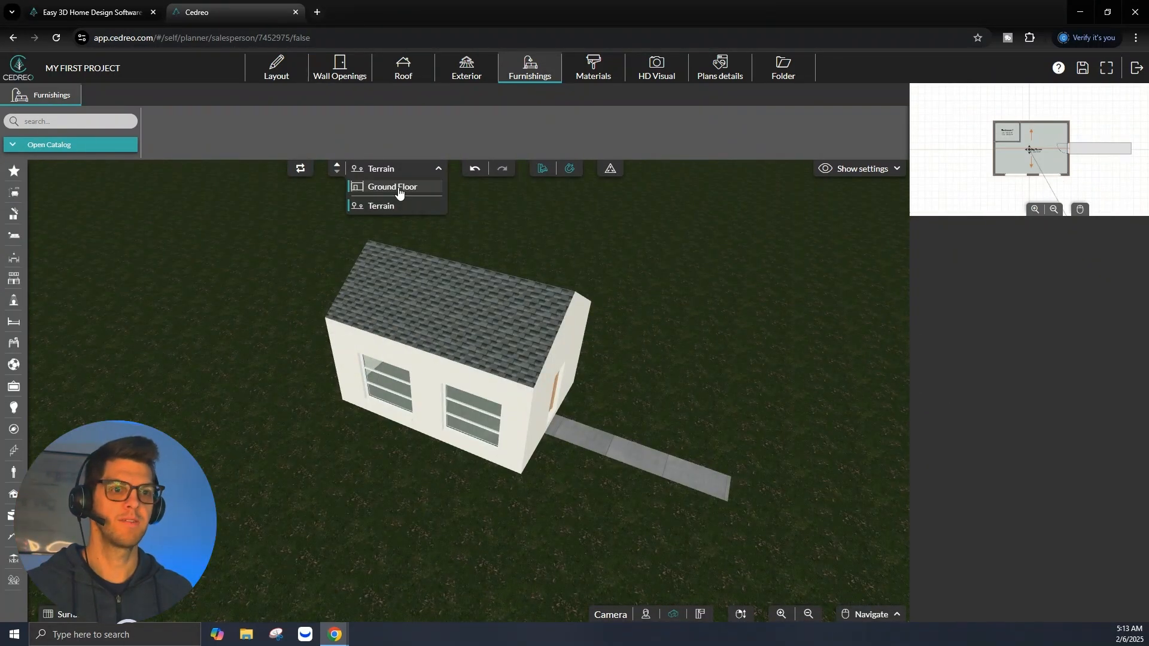
pyautogui.click(393, 187)
pyautogui.click(861, 168)
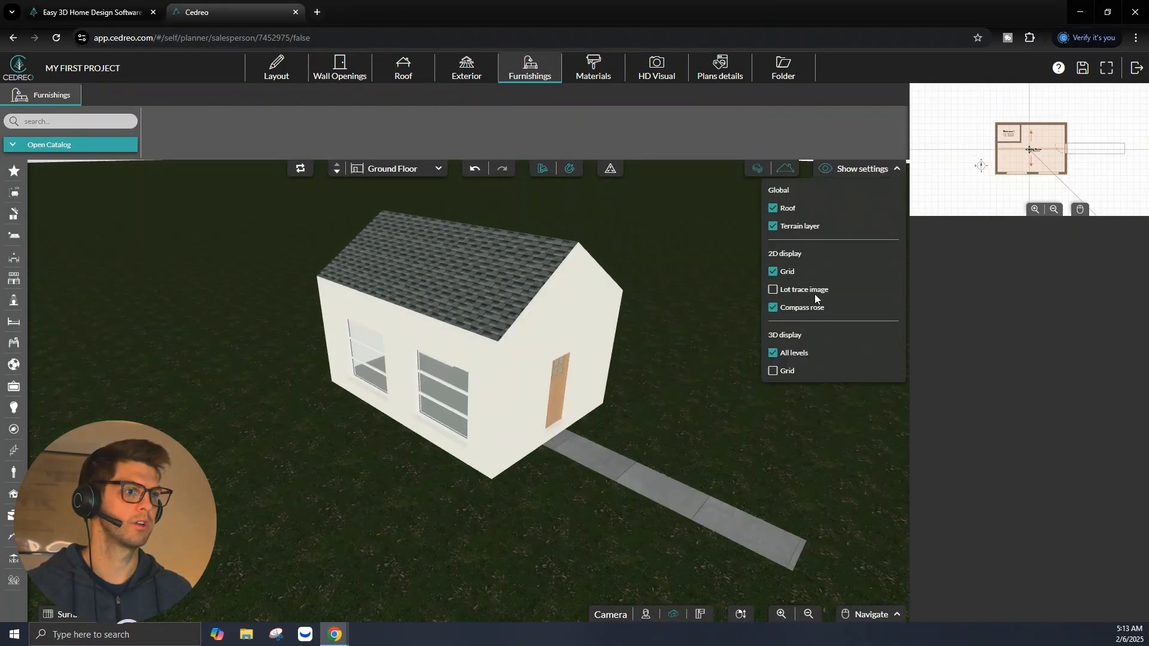
pyautogui.click(774, 210)
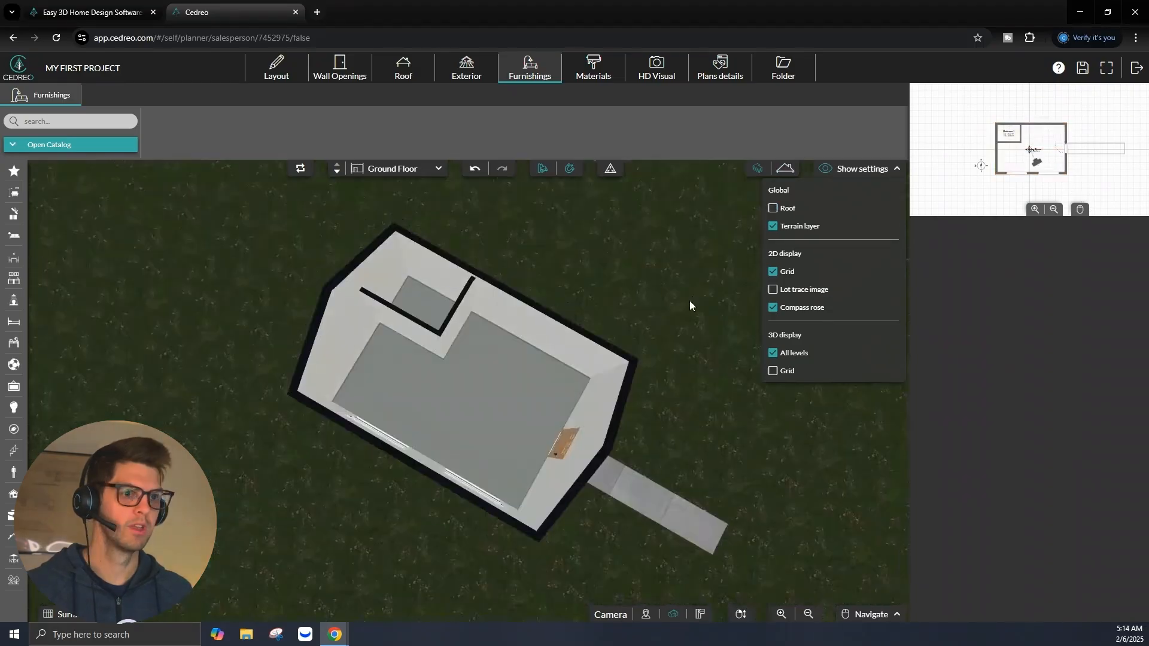
pyautogui.click(689, 303)
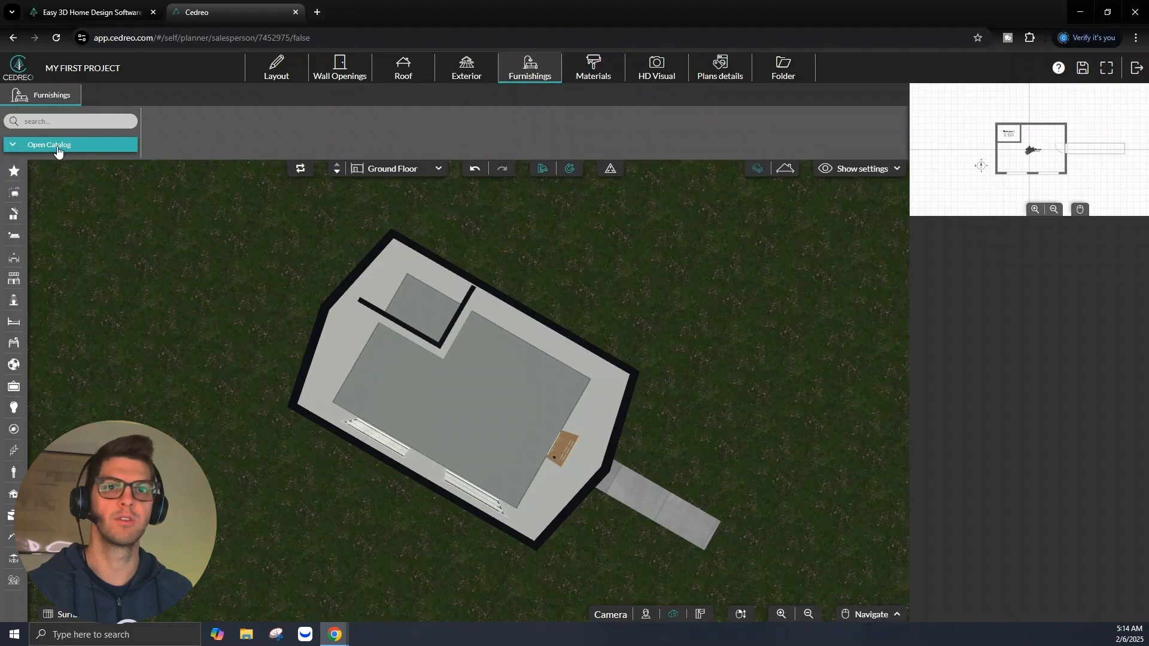
# Place the third professional corner desk in the living space, against the back wall beside the bedroom partition.
pyautogui.click(24, 145)
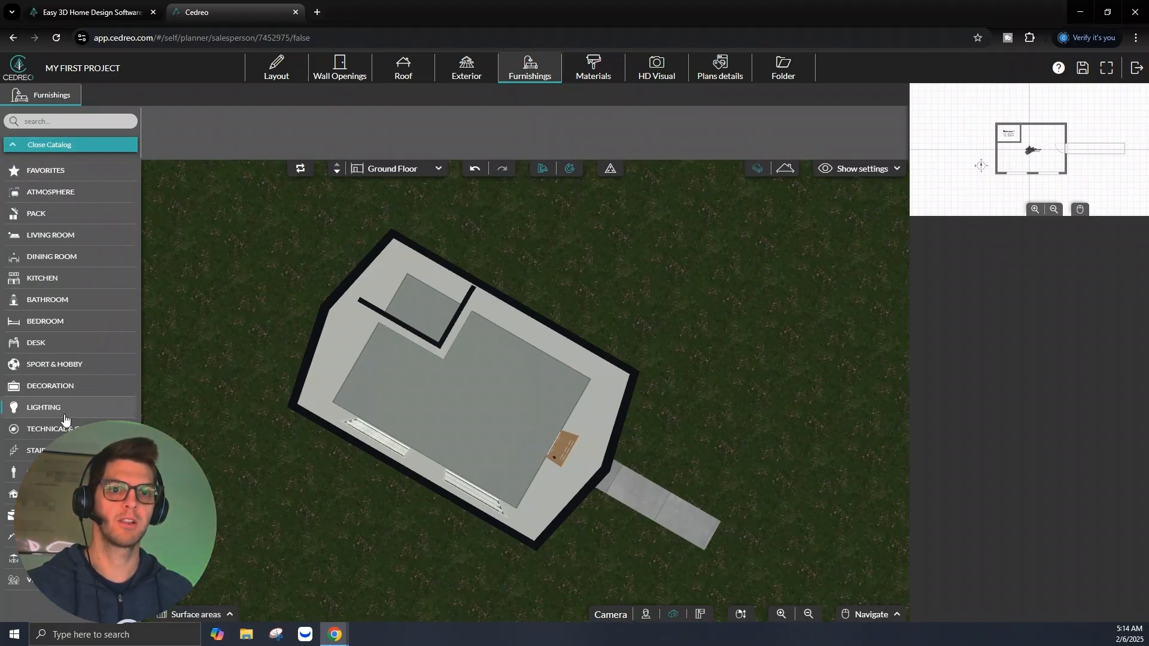
pyautogui.click(62, 515)
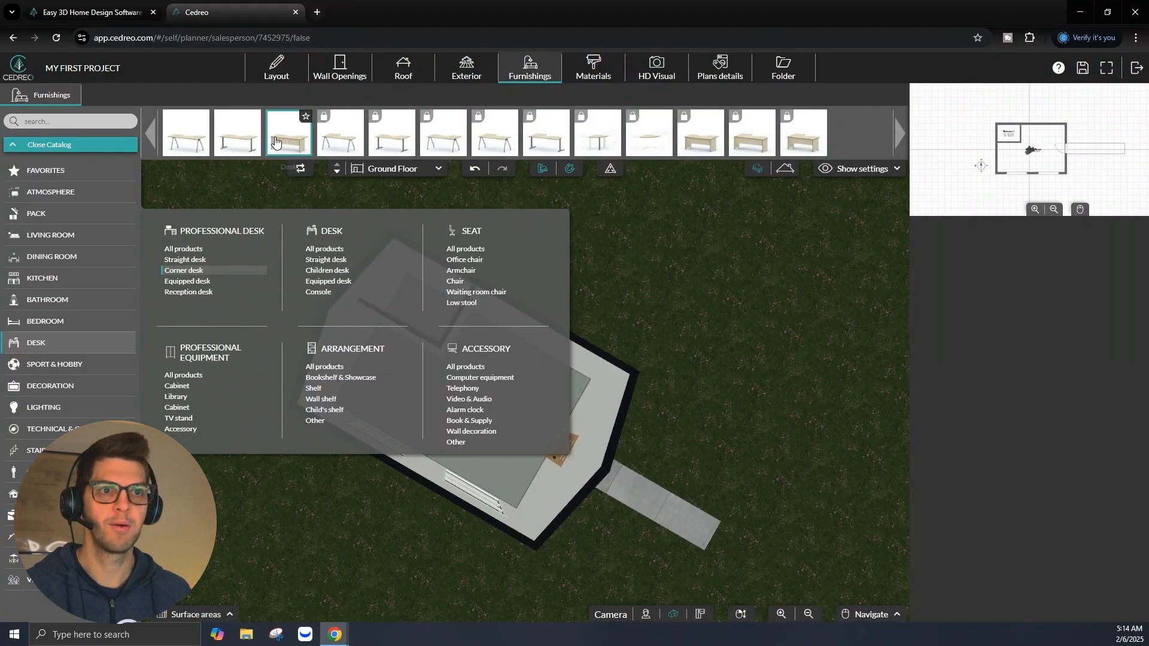
pyautogui.click(293, 144)
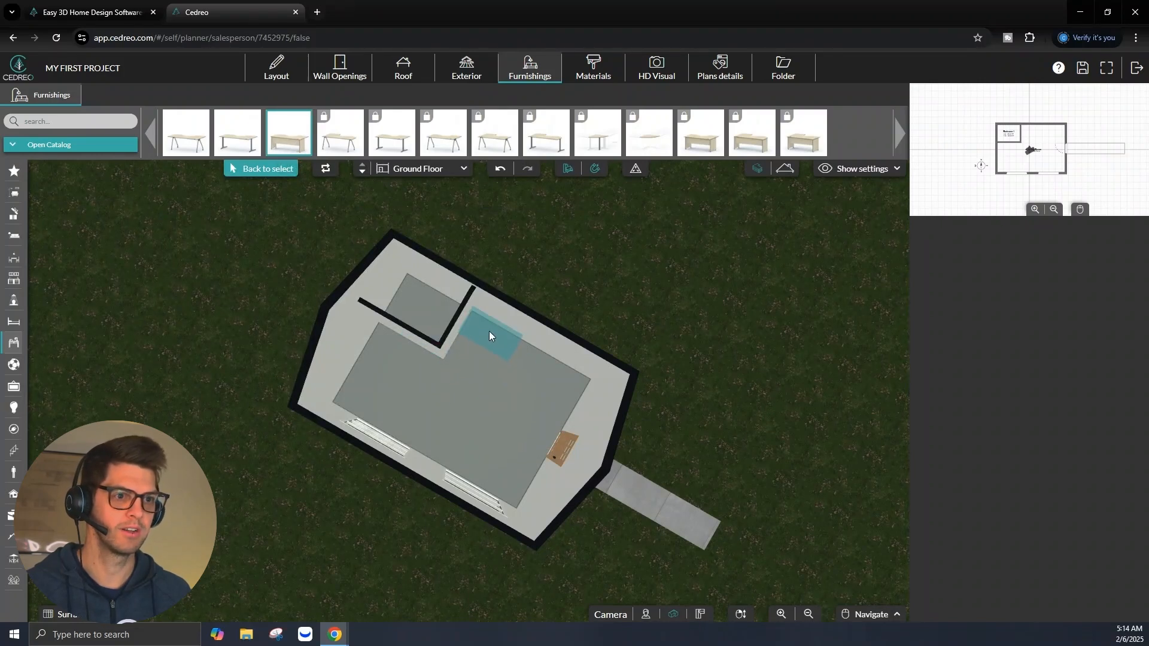
pyautogui.click(490, 375)
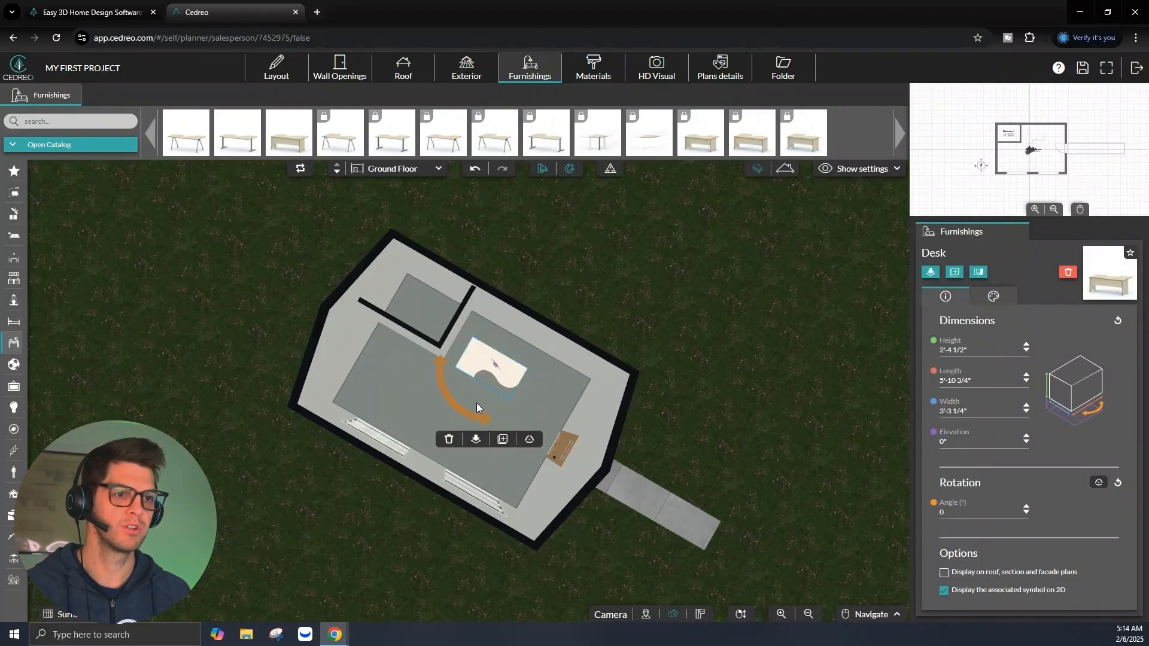
pyautogui.moveTo(476, 403); pyautogui.dragTo(480, 350, button='right')
pyautogui.moveTo(482, 347); pyautogui.dragTo(478, 322)
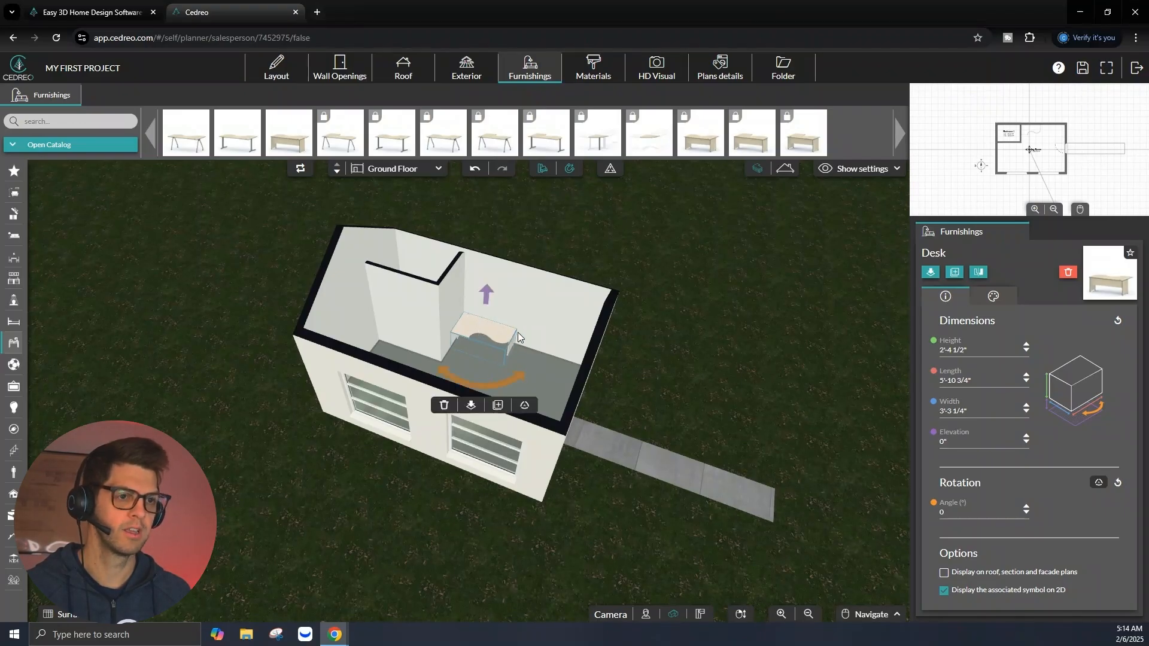
pyautogui.click(772, 414)
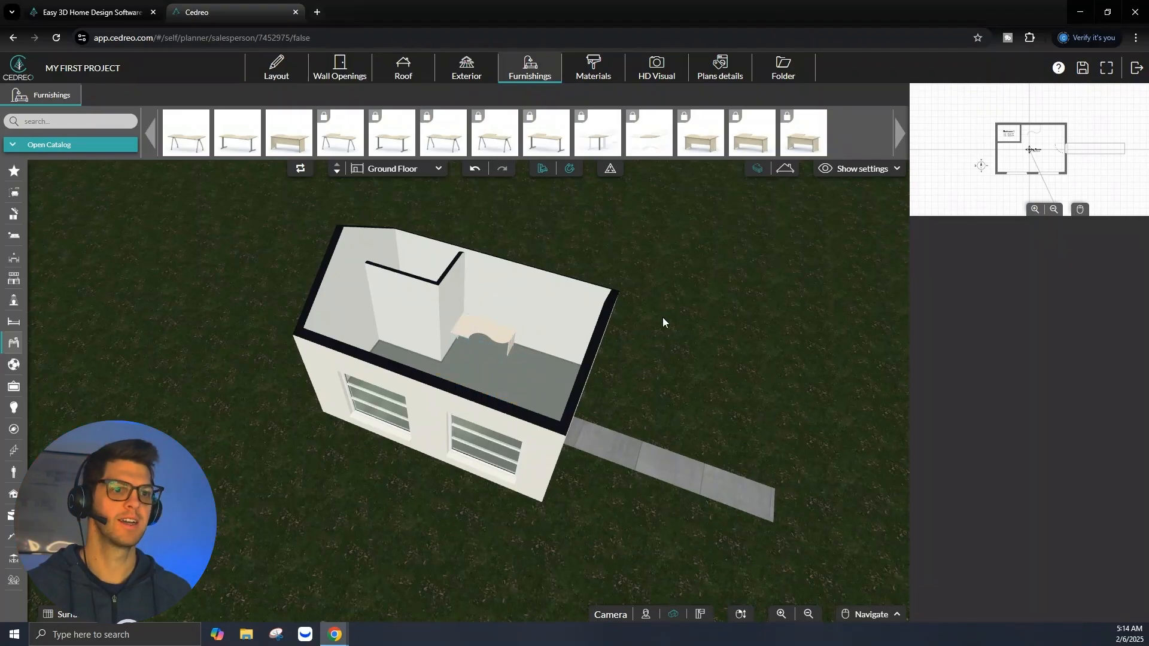
# Place the first office chair model from the desk seating category in front of the desk.
pyautogui.moveTo(691, 350)
pyautogui.mouseDown(button='right')
pyautogui.moveTo(702, 306)
pyautogui.moveTo(664, 321)
pyautogui.moveTo(674, 359)
pyautogui.mouseUp(button='right')
pyautogui.click(38, 147)
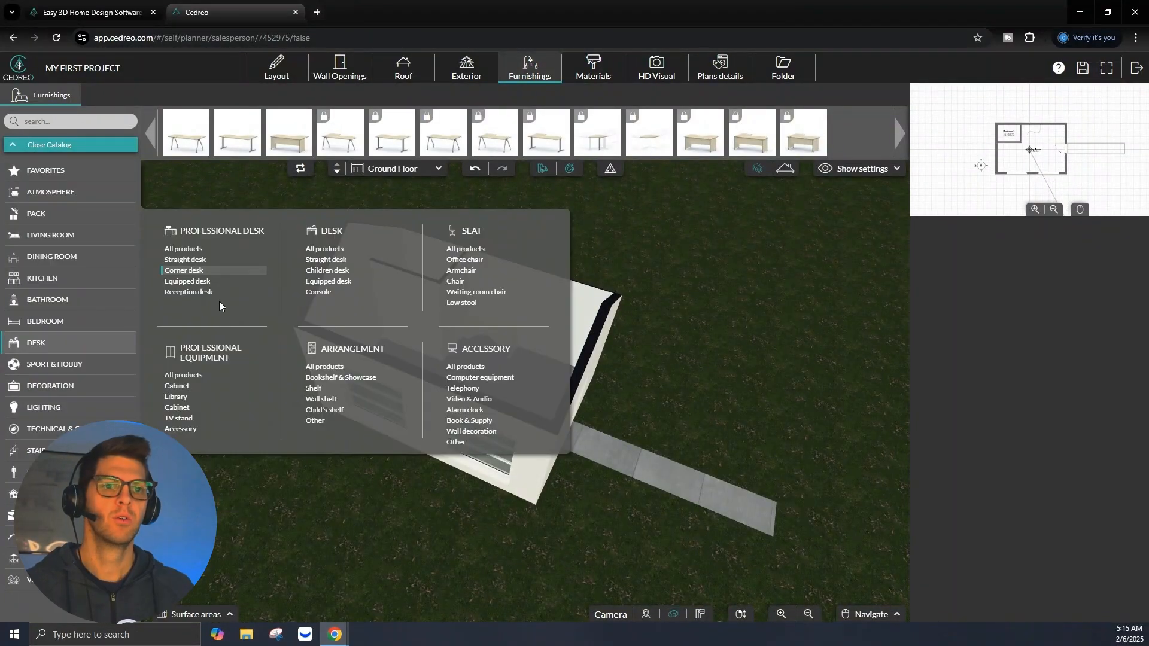
pyautogui.click(473, 260)
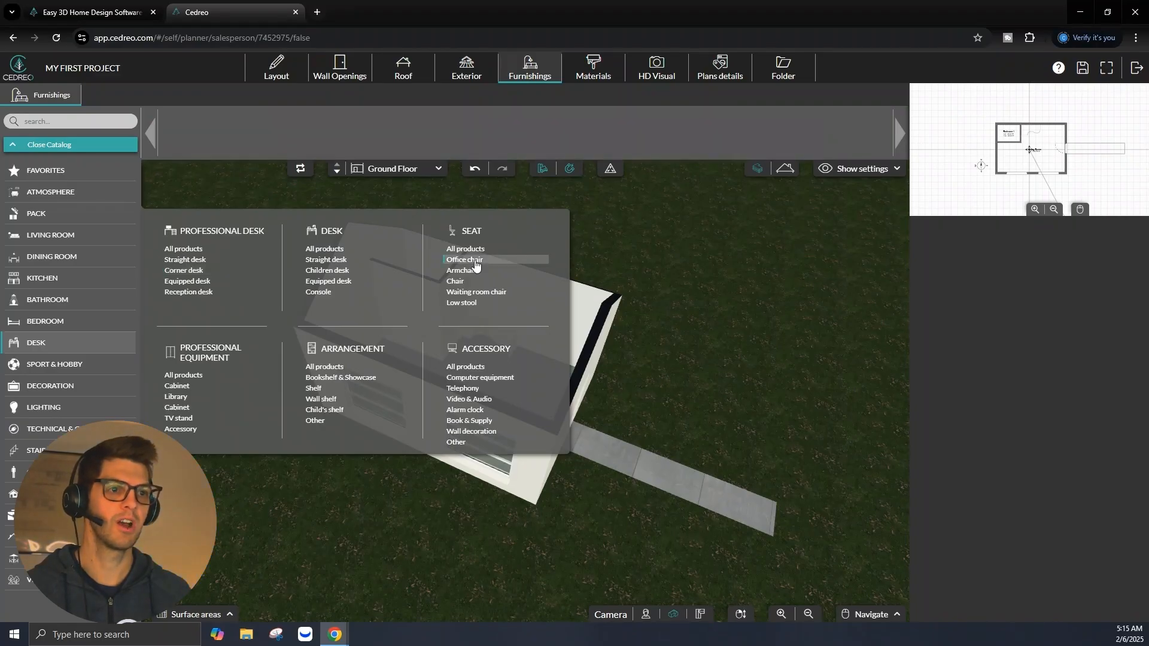
pyautogui.click(193, 143)
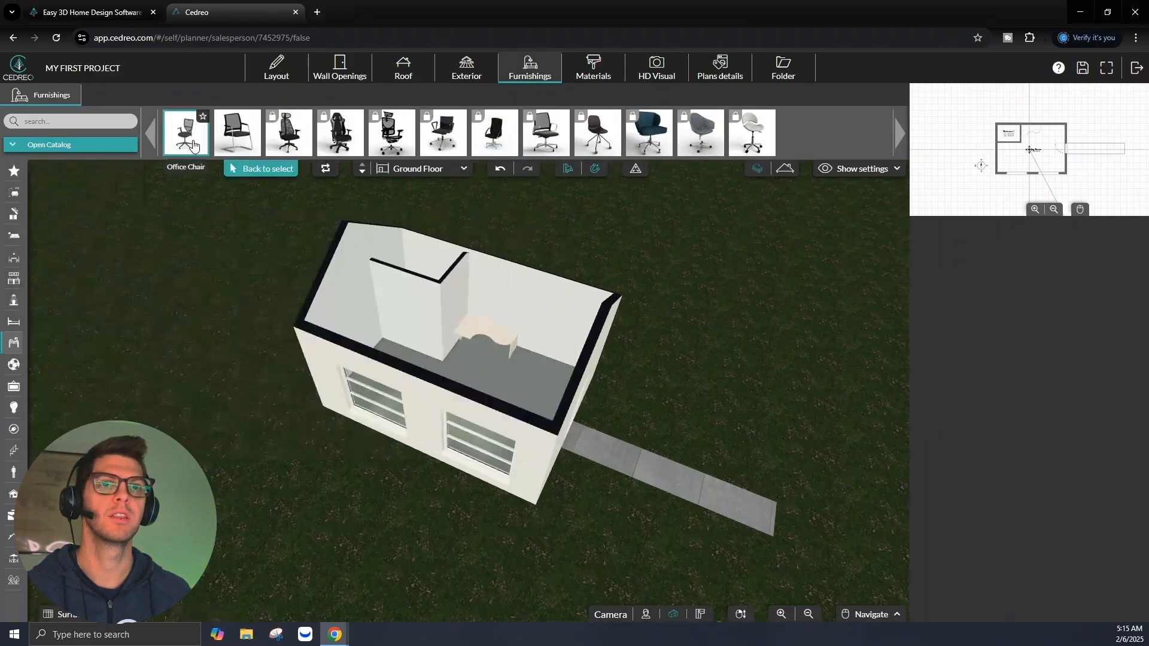
pyautogui.click(480, 380)
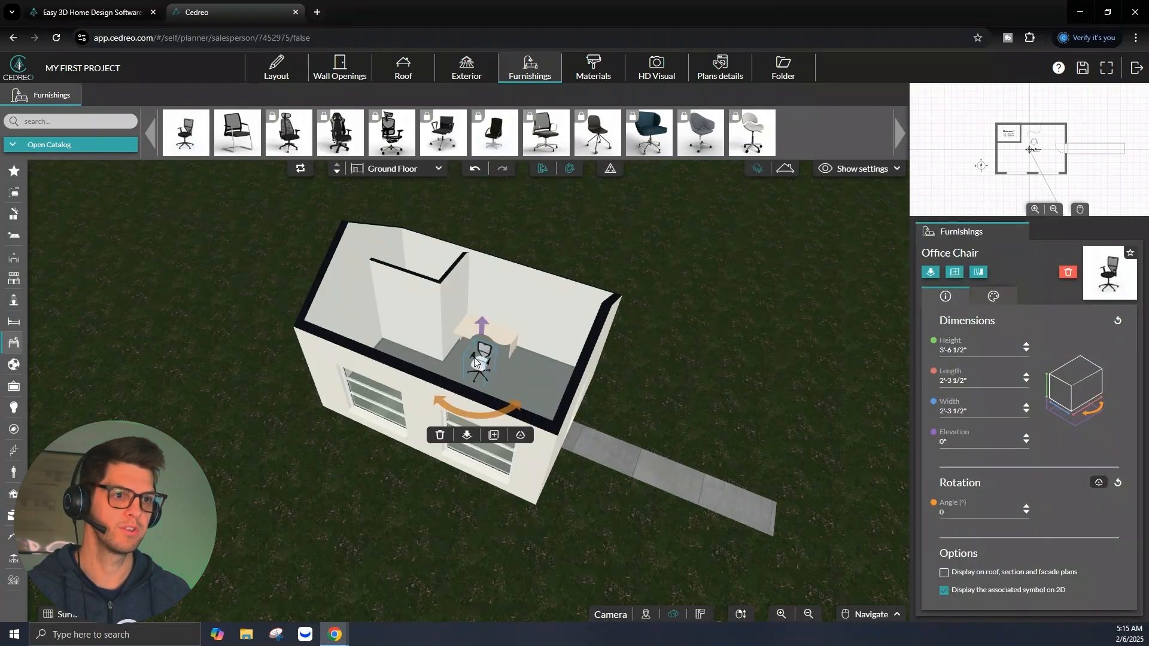
# Rotate the office chair to 180° so it faces the desk and shift it closer to the desk's curved edge.
pyautogui.moveTo(469, 418); pyautogui.dragTo(504, 308)
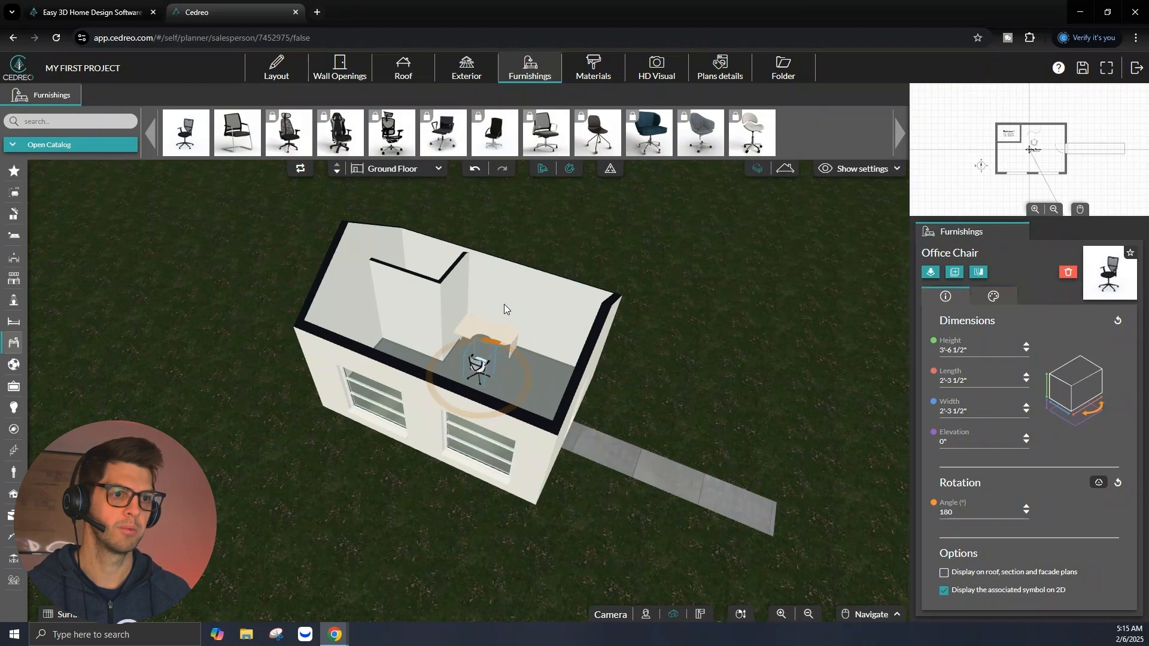
pyautogui.moveTo(481, 358); pyautogui.dragTo(488, 344)
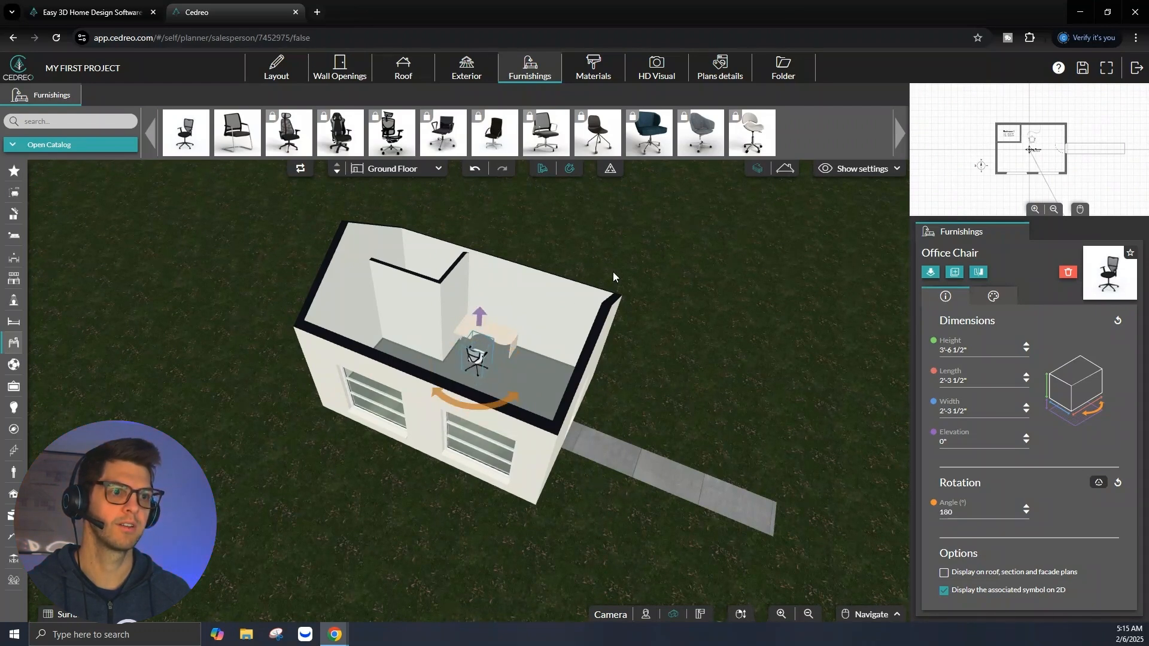
pyautogui.click(656, 305)
# Place the grey sofa bed from the straight sofas in the living space below the bedroom, rotated to 270°.
pyautogui.moveTo(675, 393)
pyautogui.mouseDown()
pyautogui.moveTo(628, 389)
pyautogui.moveTo(610, 410)
pyautogui.moveTo(626, 389)
pyautogui.moveTo(659, 403)
pyautogui.moveTo(661, 418)
pyautogui.moveTo(670, 396)
pyautogui.mouseUp()
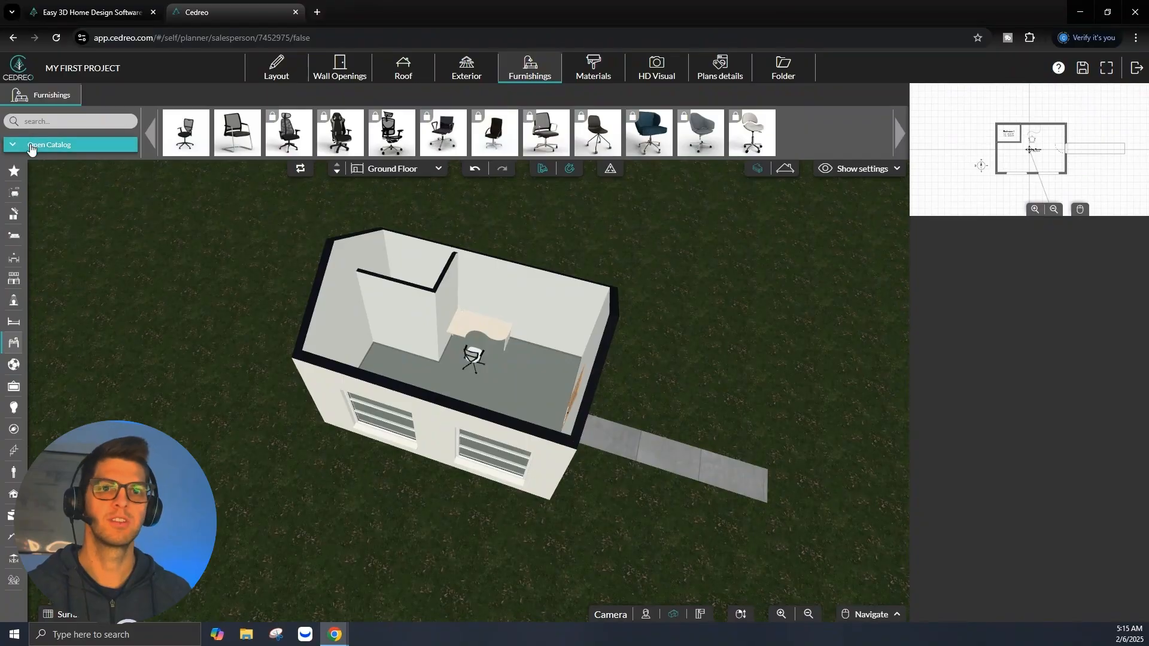
pyautogui.click(49, 145)
pyautogui.click(89, 238)
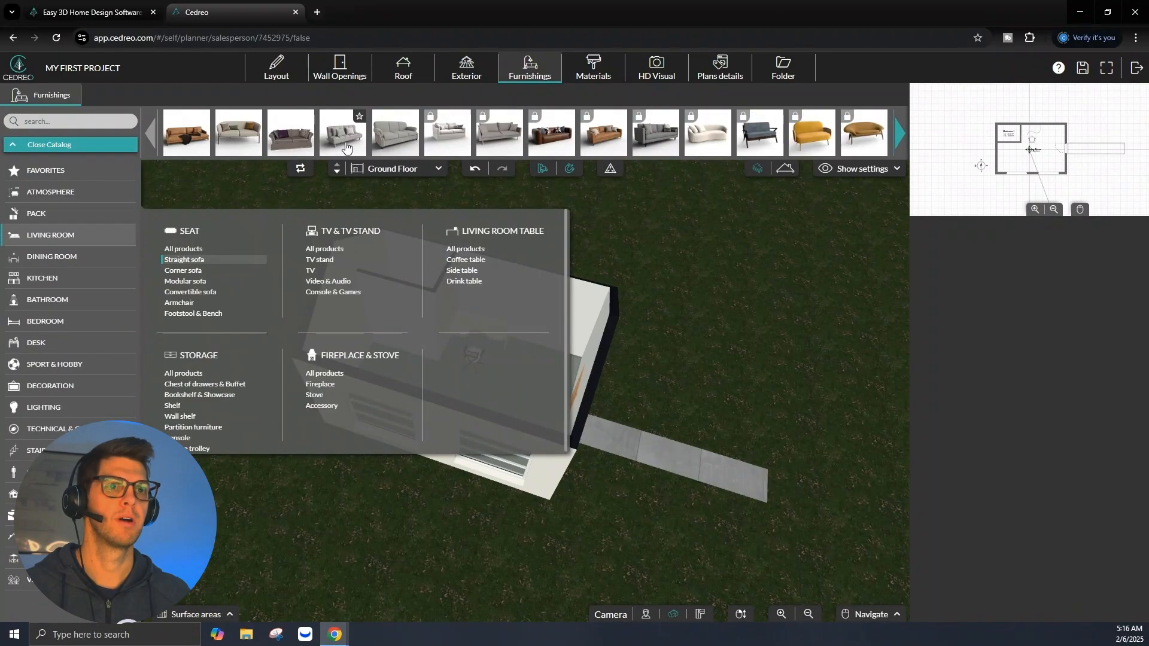
pyautogui.click(345, 142)
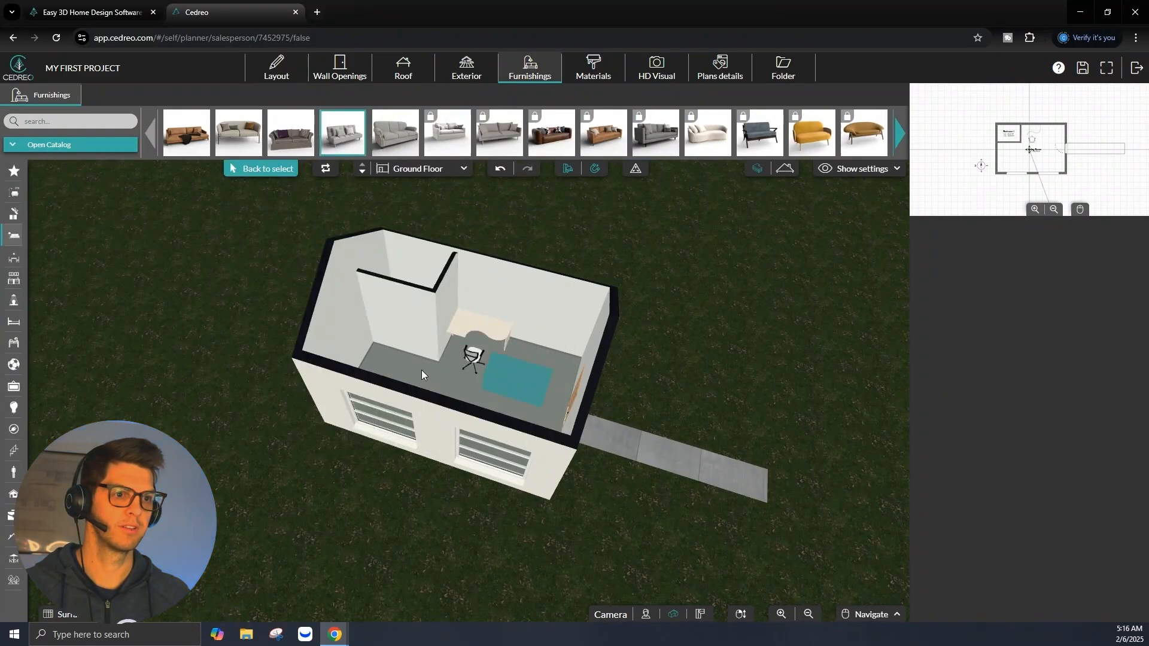
pyautogui.moveTo(454, 378); pyautogui.dragTo(386, 386)
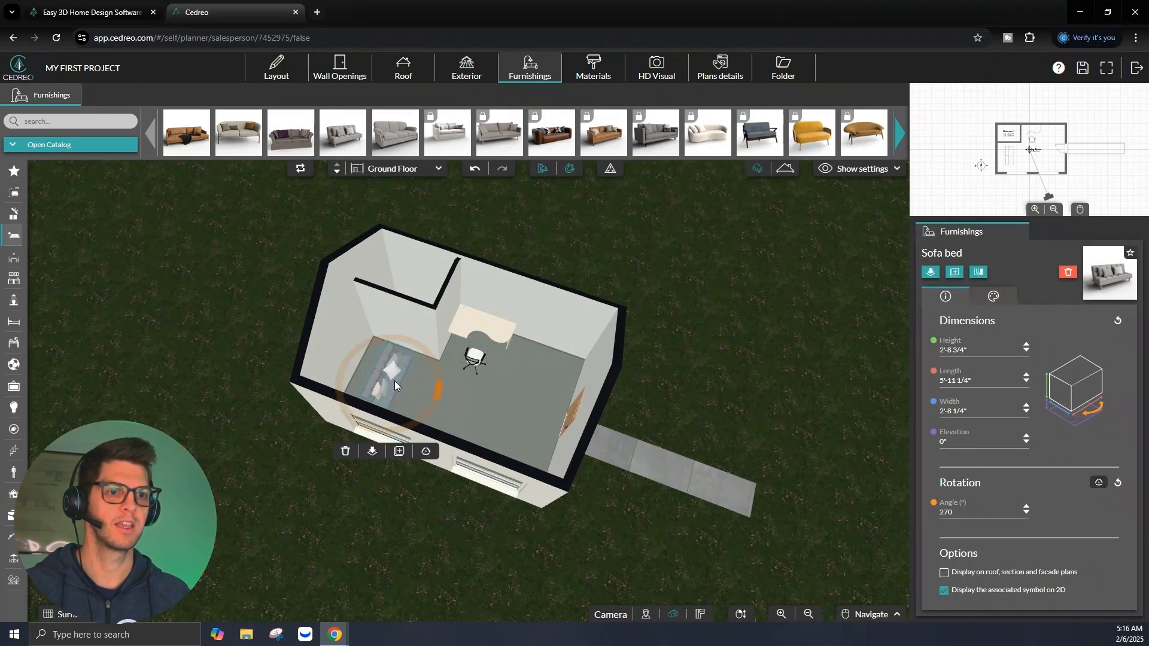
# Move the sofa bed against the end wall opposite the front door.
pyautogui.scroll(1, 294, 378)
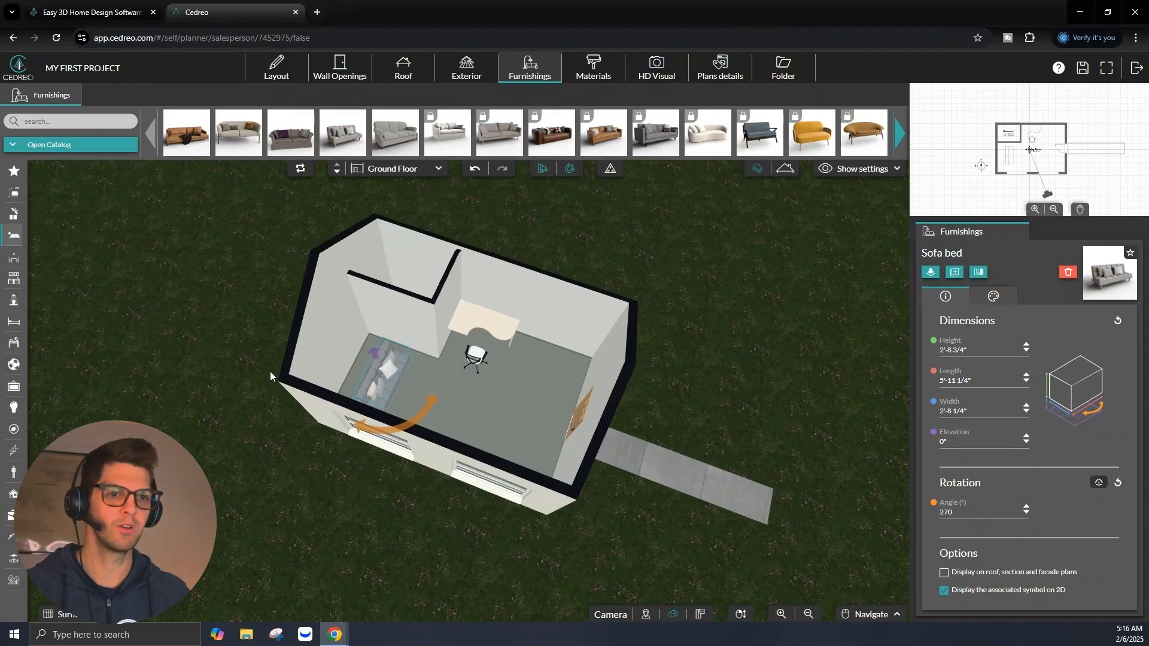
pyautogui.scroll(4, 271, 371)
pyautogui.moveTo(331, 364); pyautogui.dragTo(287, 357)
pyautogui.scroll(-5, 296, 475)
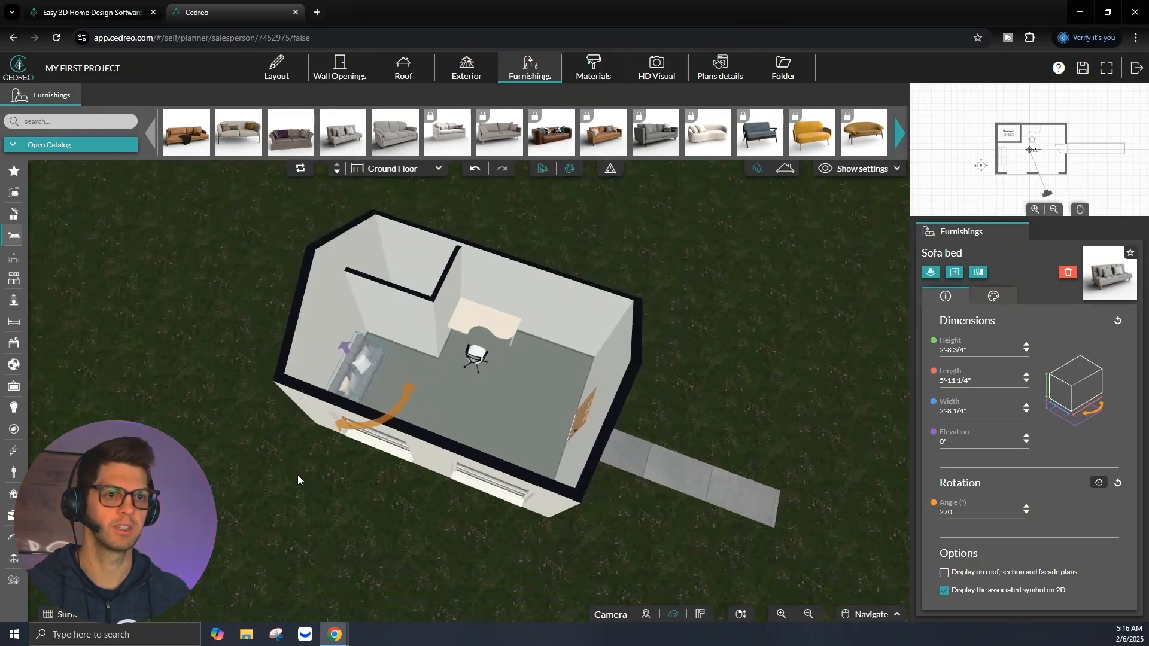
pyautogui.click(297, 475)
pyautogui.moveTo(455, 543); pyautogui.dragTo(729, 493)
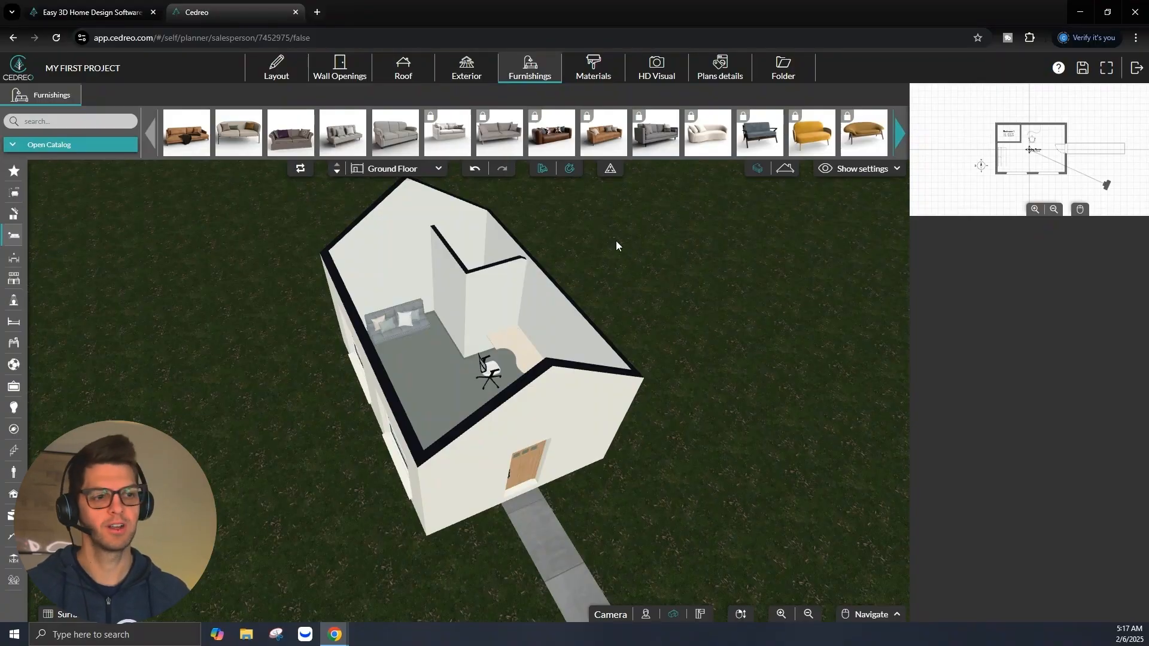
# Turn on the roof display for the house in the HD Visual view.
pyautogui.scroll(-1, 650, 271)
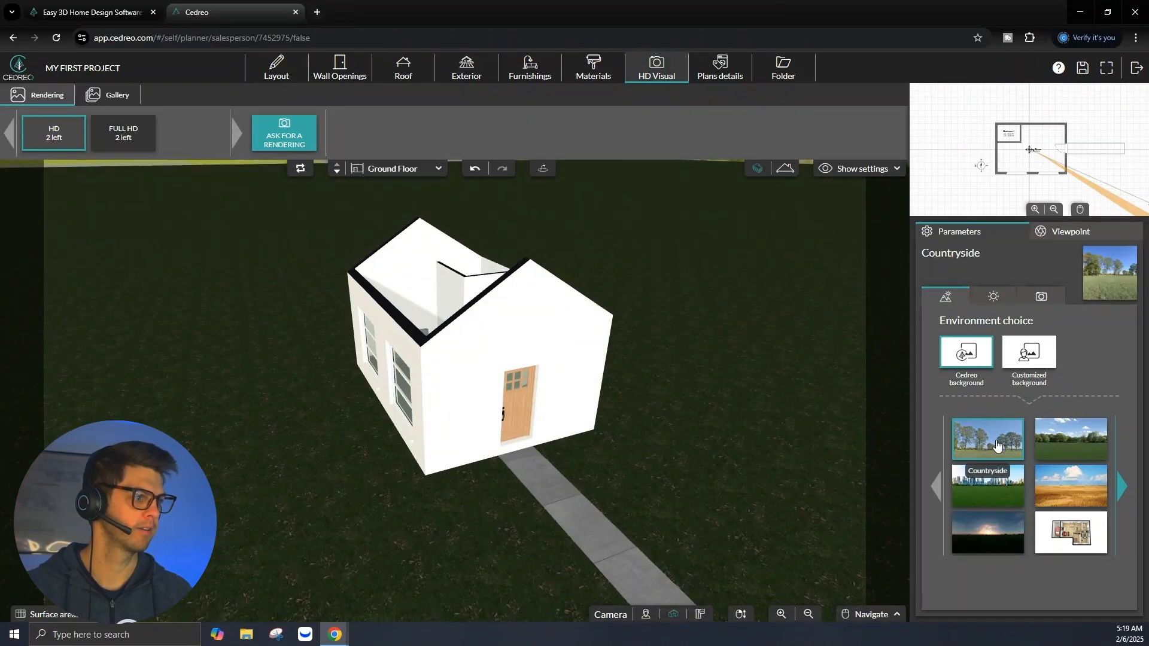
pyautogui.click(861, 168)
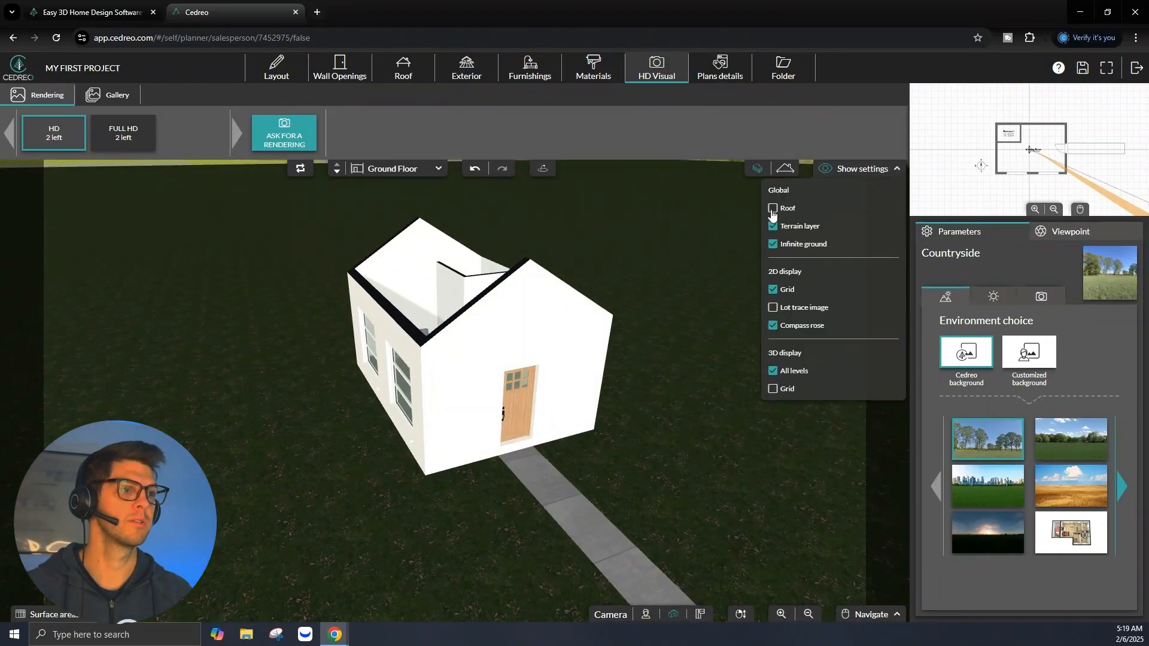
pyautogui.click(773, 209)
# Request an HD rendering of the house framed from its two-window side with the Countryside background, and display it in the gallery.
pyautogui.moveTo(620, 440); pyautogui.dragTo(581, 415)
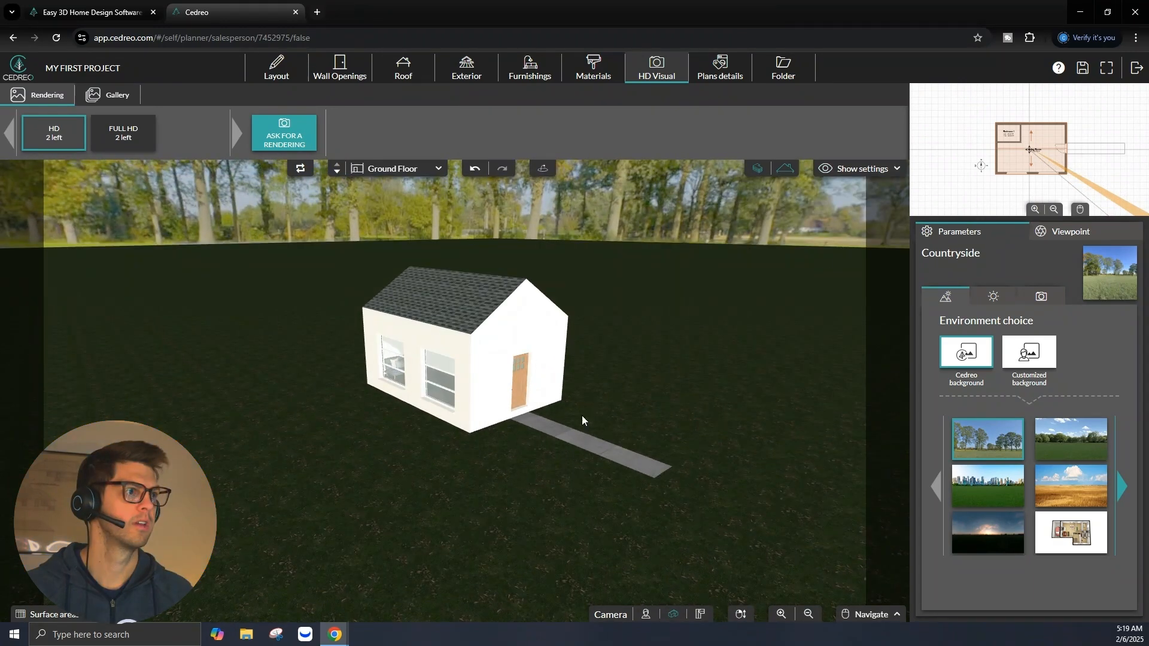
pyautogui.scroll(-3, 963, 135)
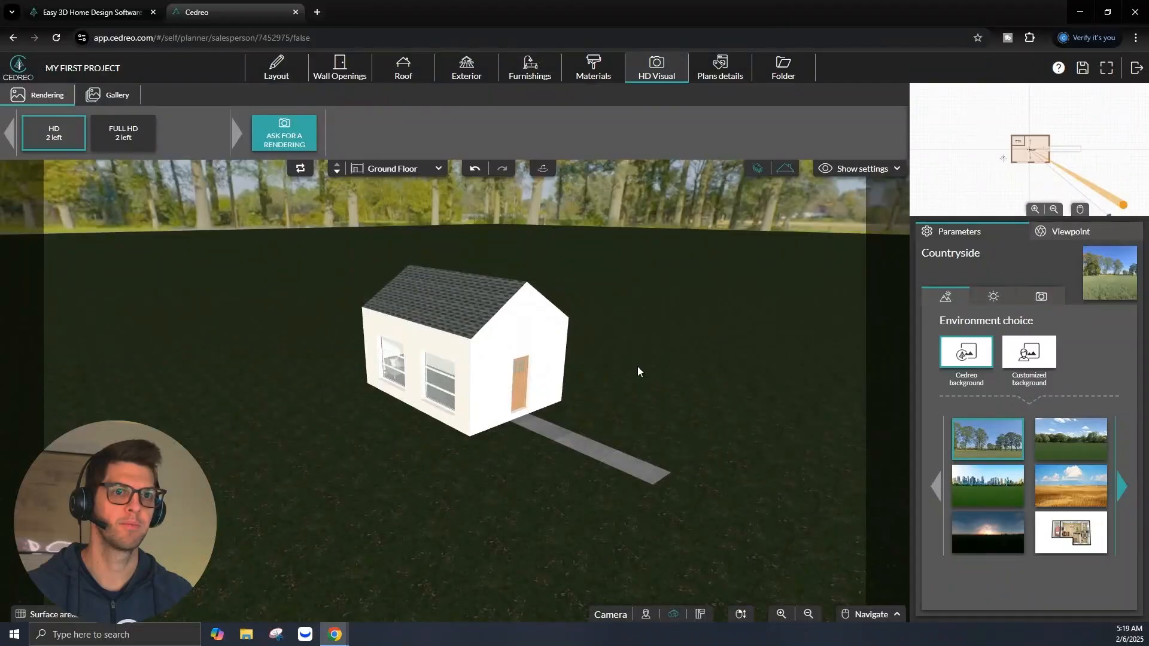
pyautogui.moveTo(378, 552); pyautogui.dragTo(401, 547)
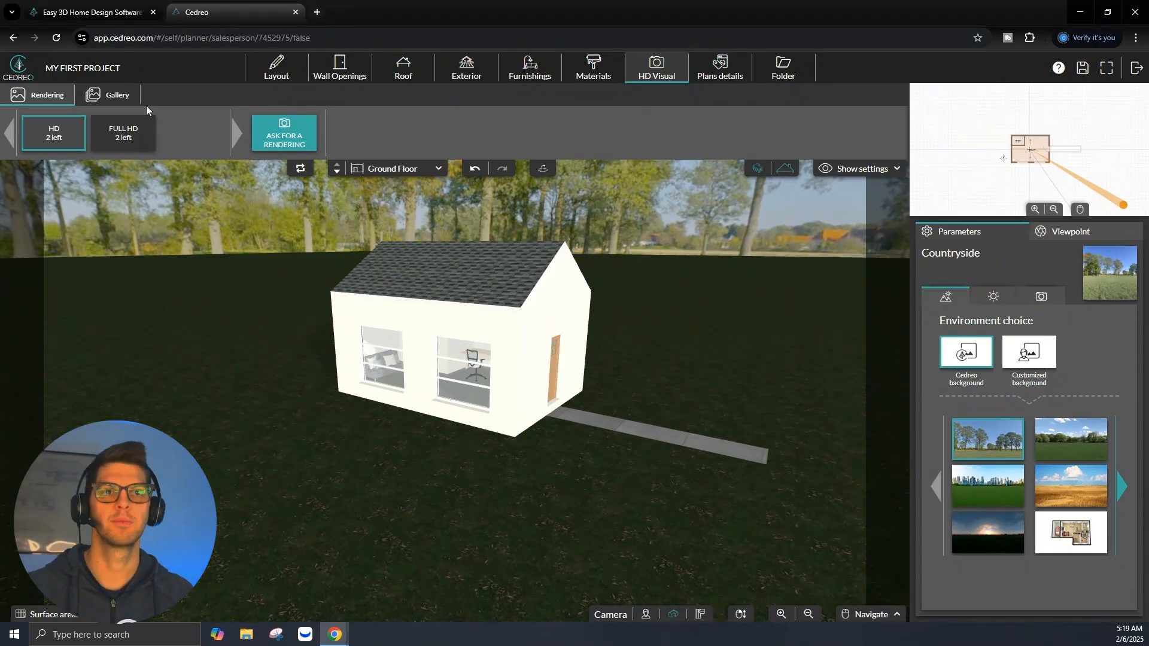
pyautogui.click(285, 141)
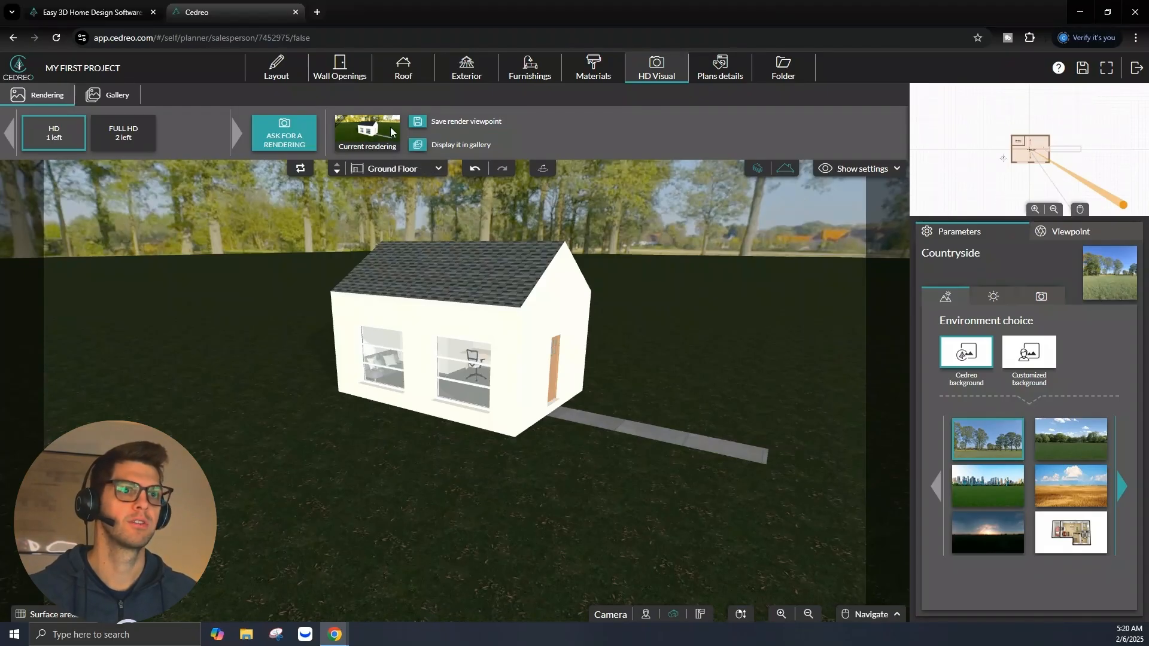
pyautogui.click(424, 147)
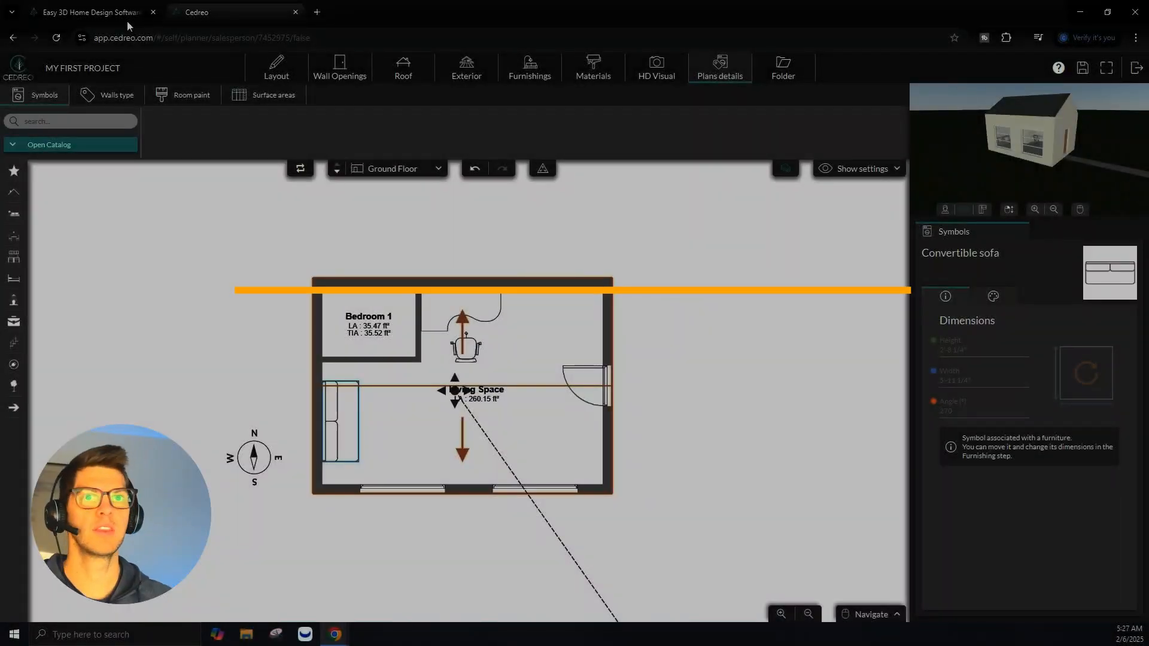
# Switch to the Cedreo website and examine the Free, Personal, Pro and Enterprise plans on its pricing page.
pyautogui.click(120, 14)
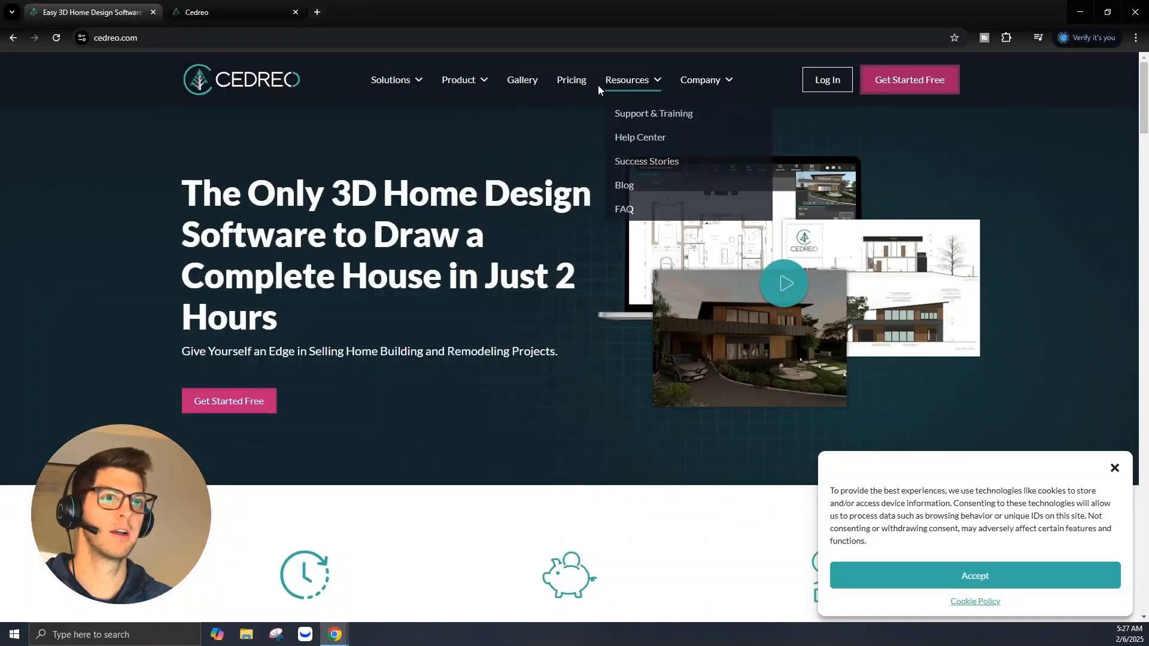
pyautogui.click(572, 90)
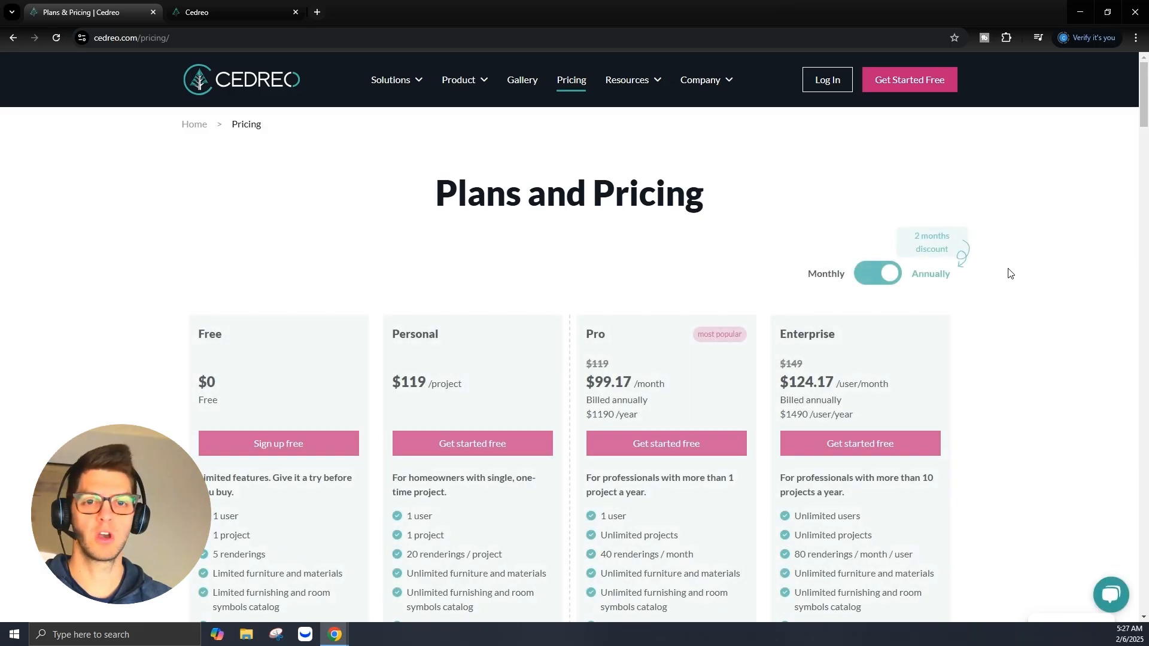
pyautogui.scroll(-2, 997, 302)
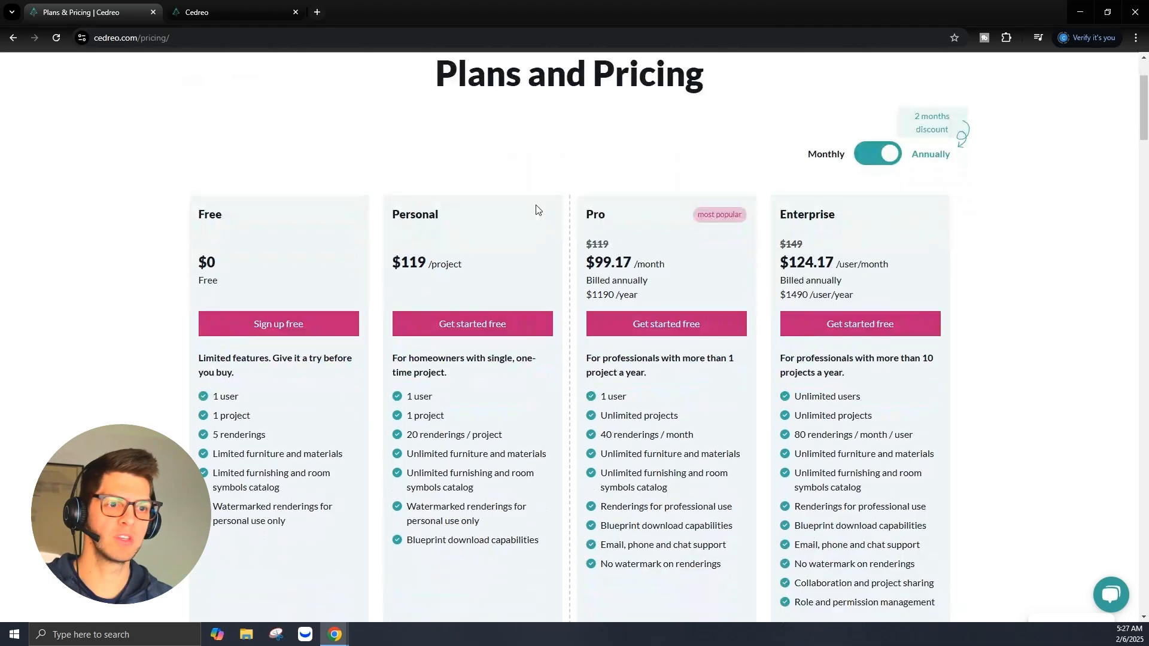
pyautogui.scroll(-1, 362, 186)
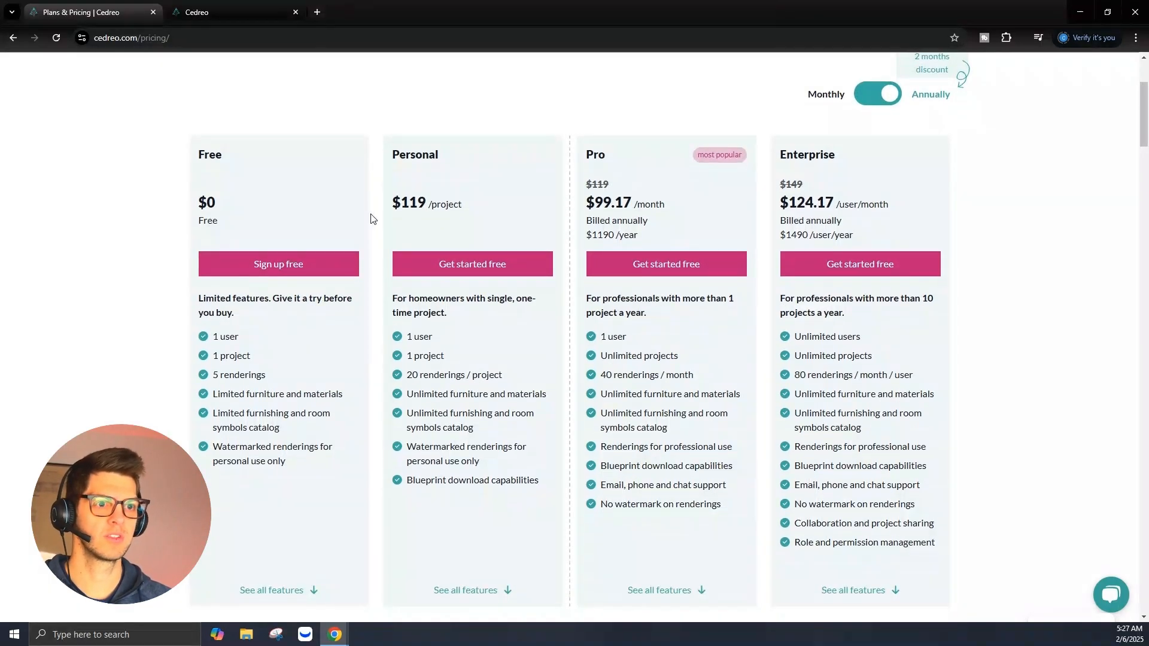